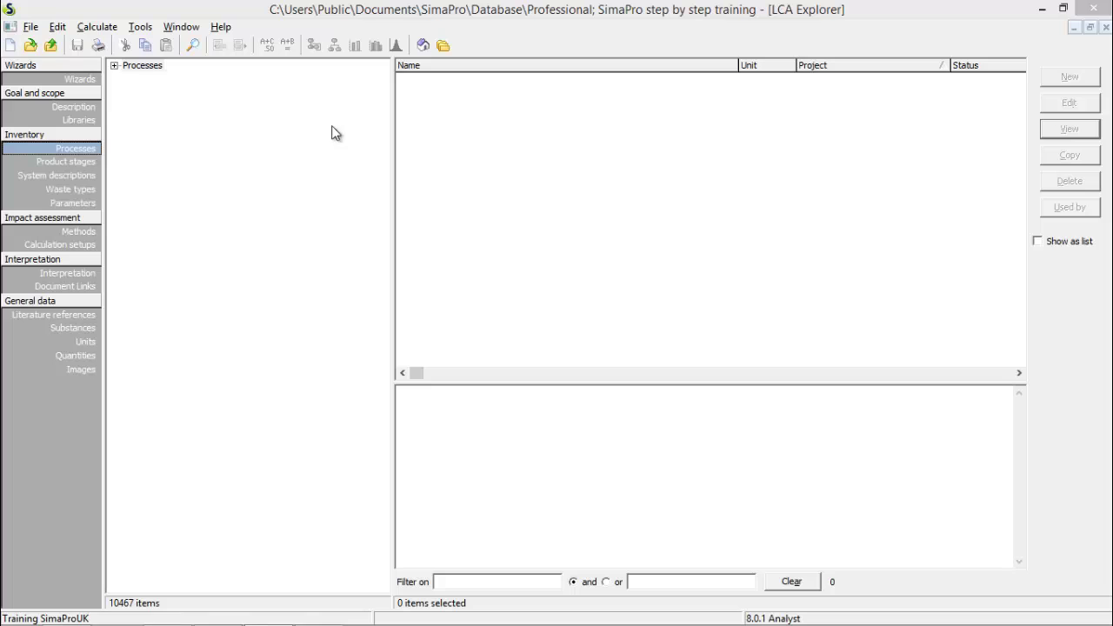
Browse Processes > Material > Agricultural > Food > Market and select the Tomato {GLO} market process.
double_click(124, 69)
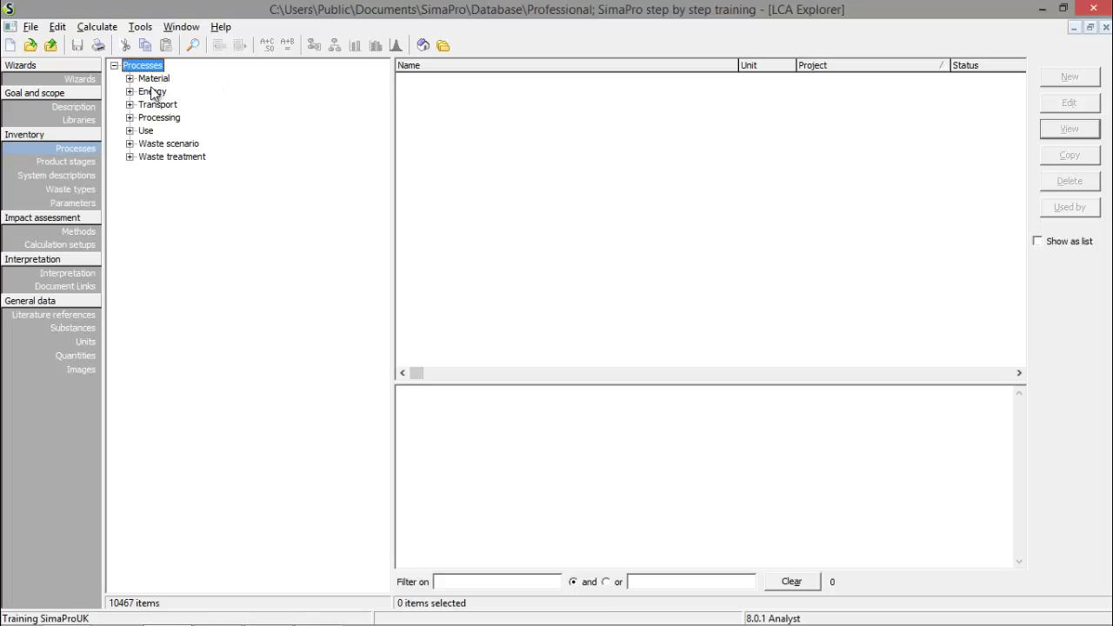
click(129, 78)
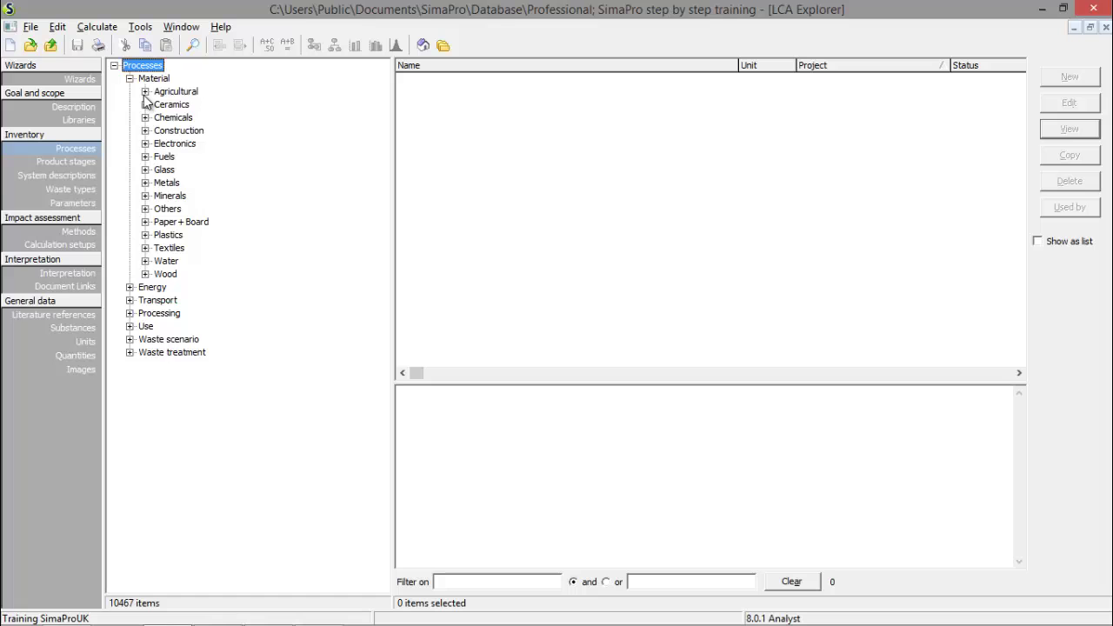
click(145, 91)
click(160, 131)
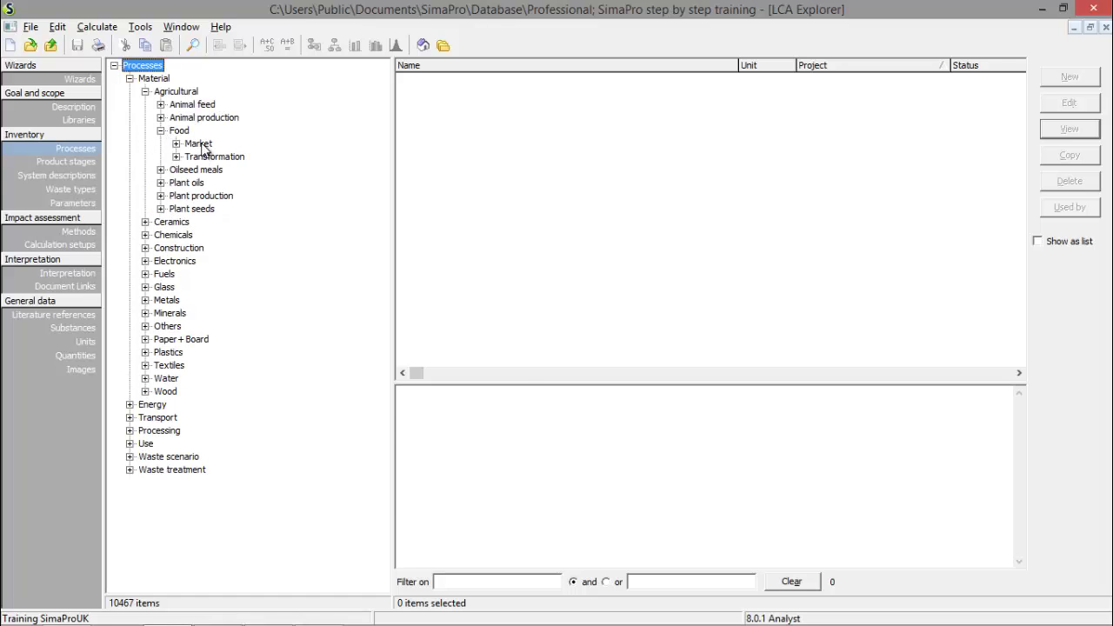
click(198, 144)
drag(1025, 76, 1023, 352)
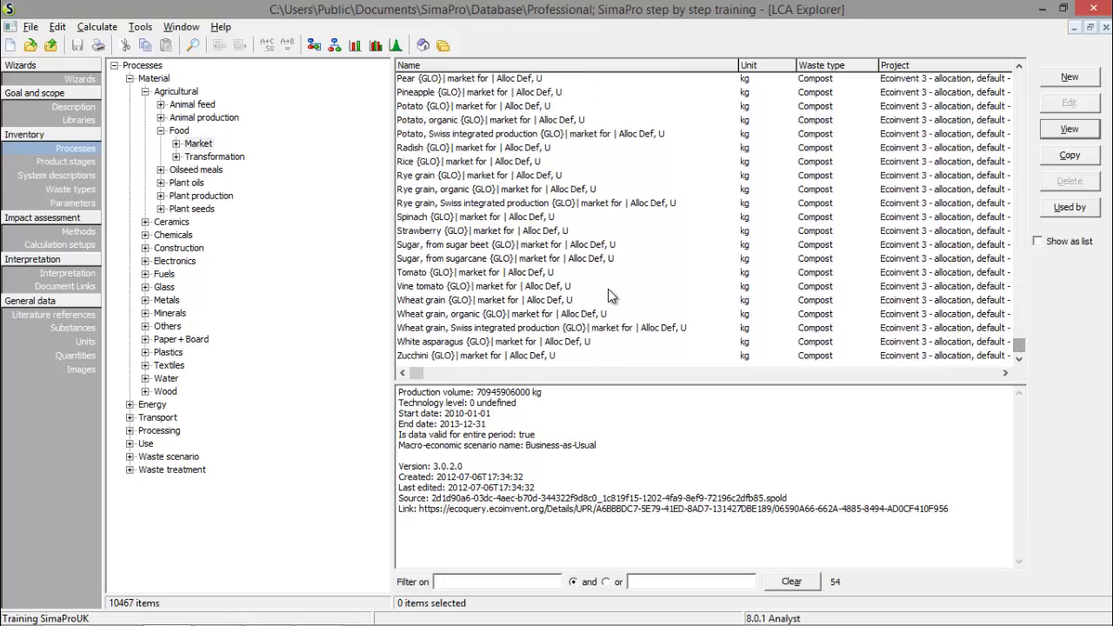
click(498, 273)
Open the Tomato market process and go to its Tomato {GLO} production input.
double_click(498, 275)
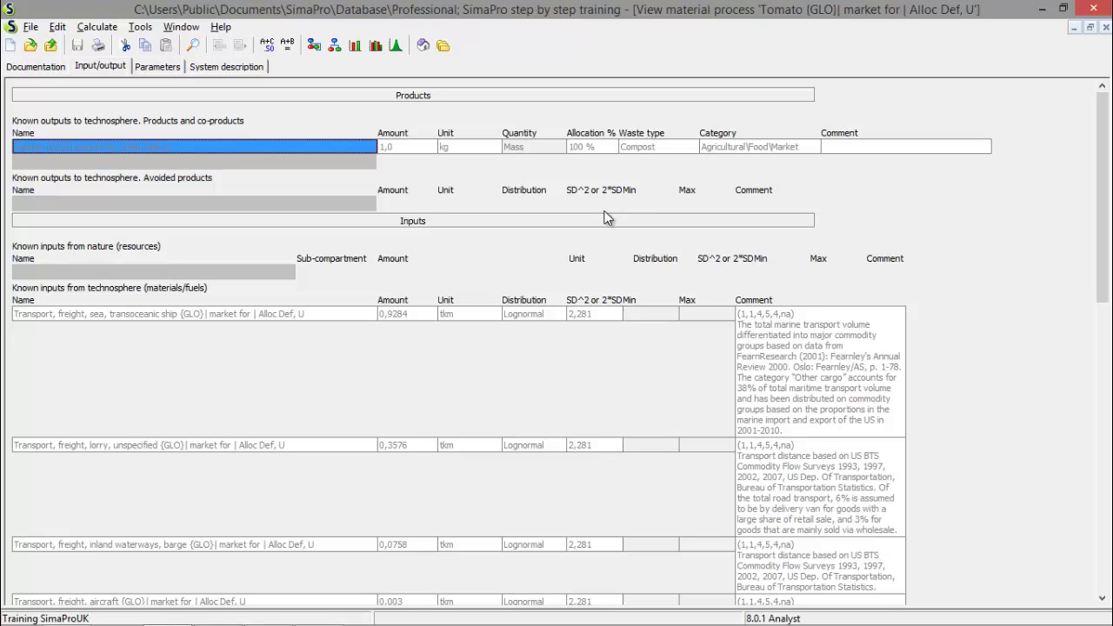
scroll(600, 221, down, 5)
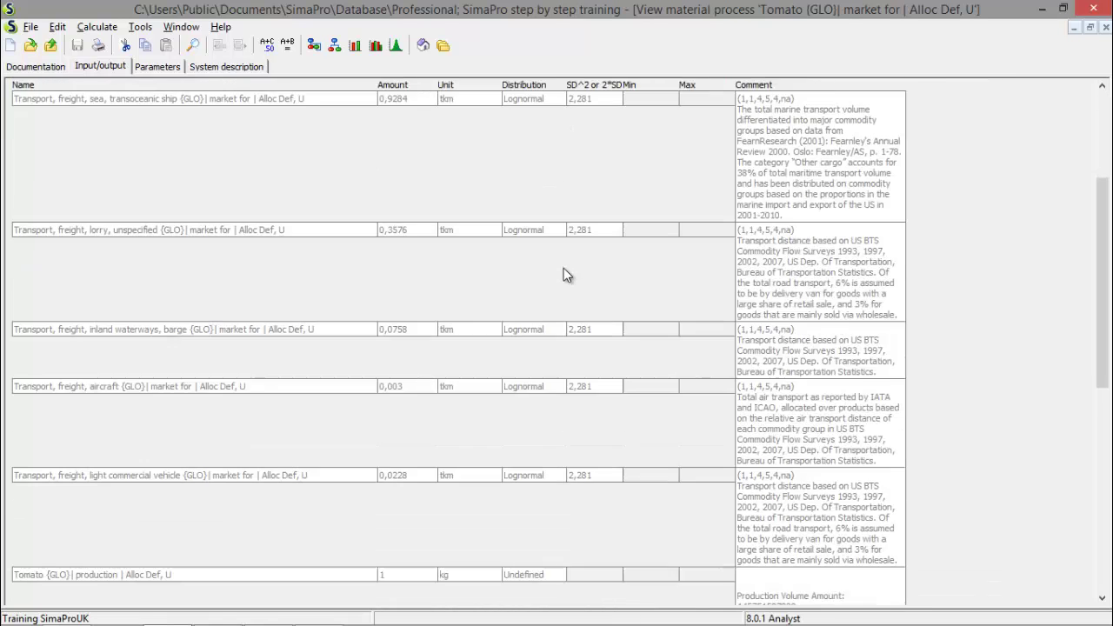
scroll(564, 275, down, 5)
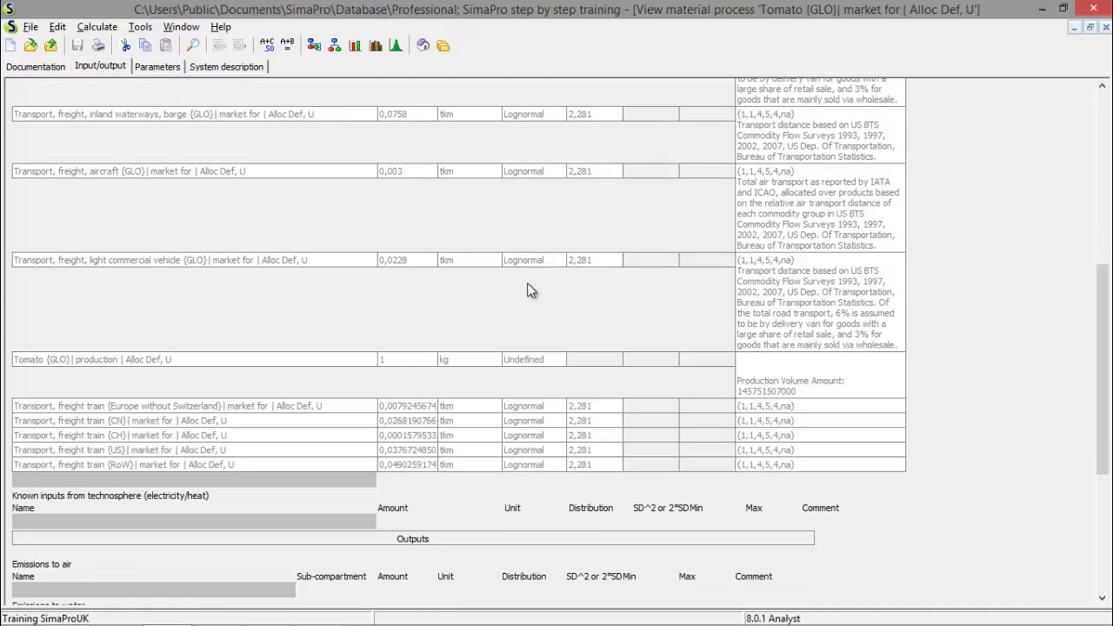
scroll(531, 287, down, 1)
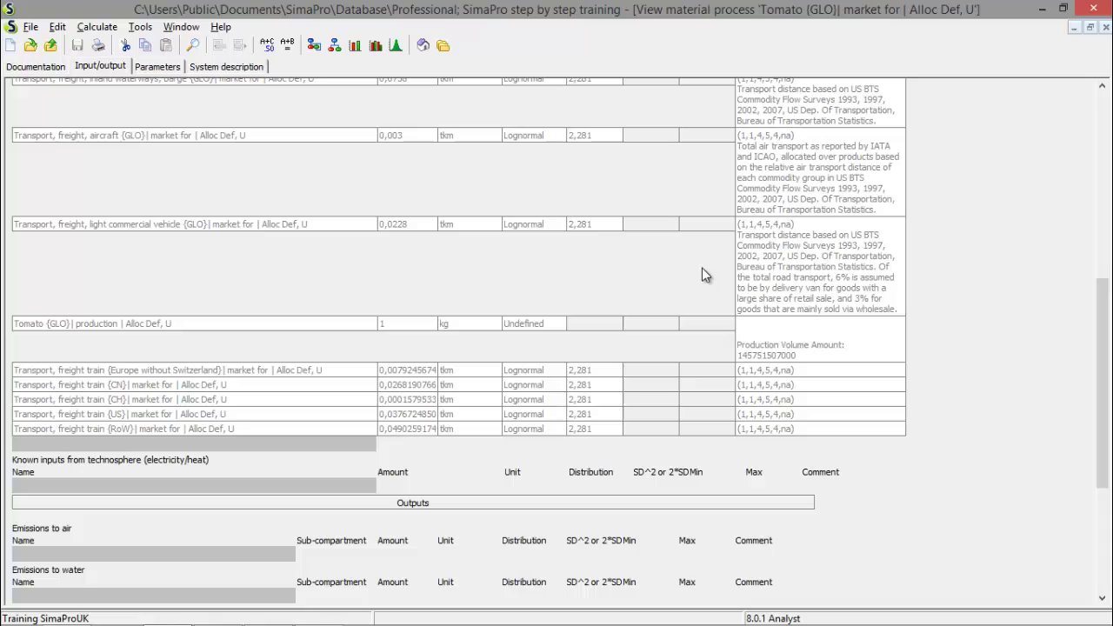
right_click(112, 325)
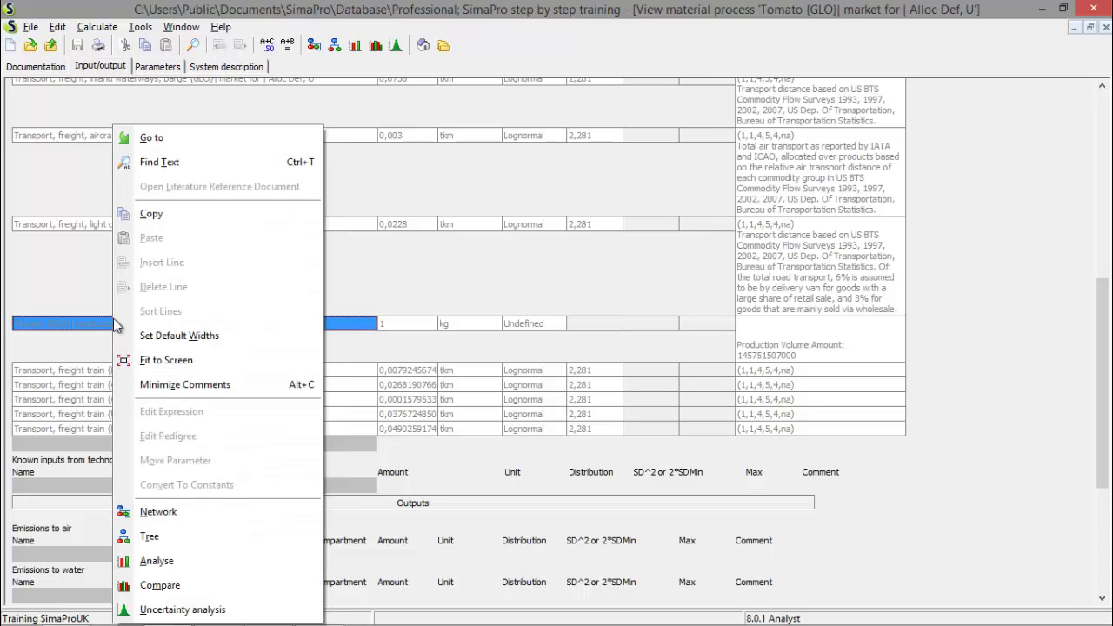
Open Tomato {GLO} production from the explorer and review its resource and technosphere inputs.
click(154, 142)
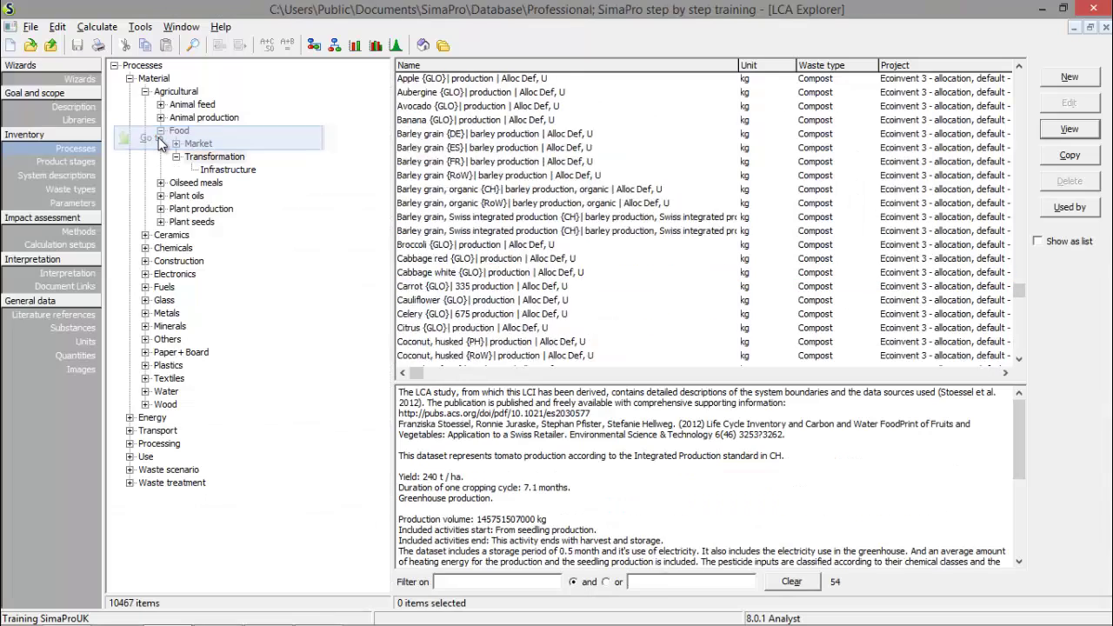
double_click(784, 359)
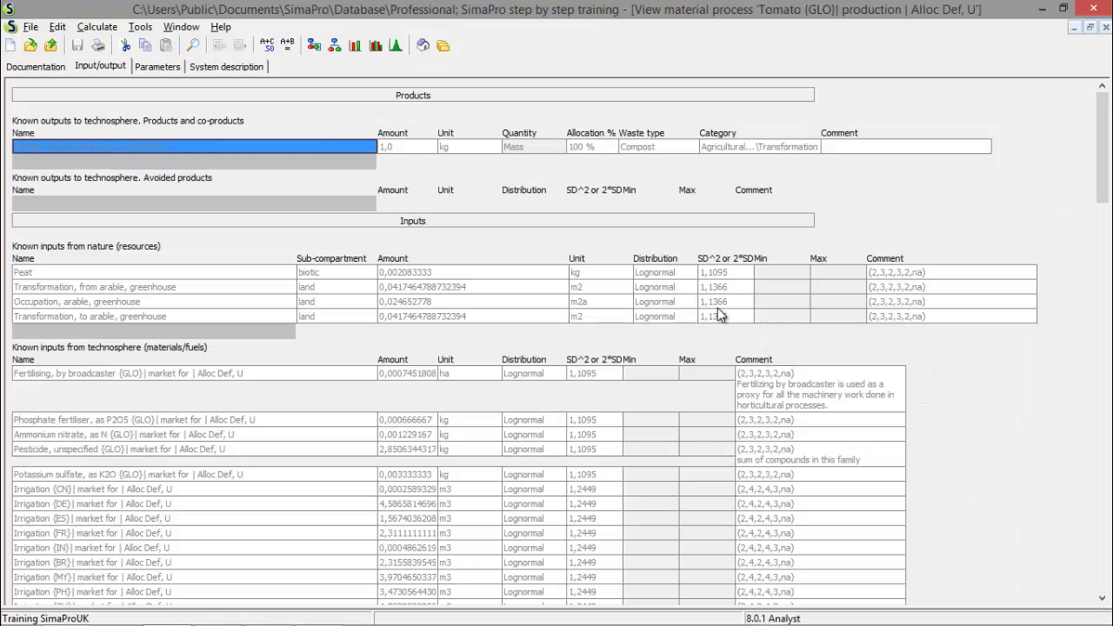
scroll(718, 315, down, 1)
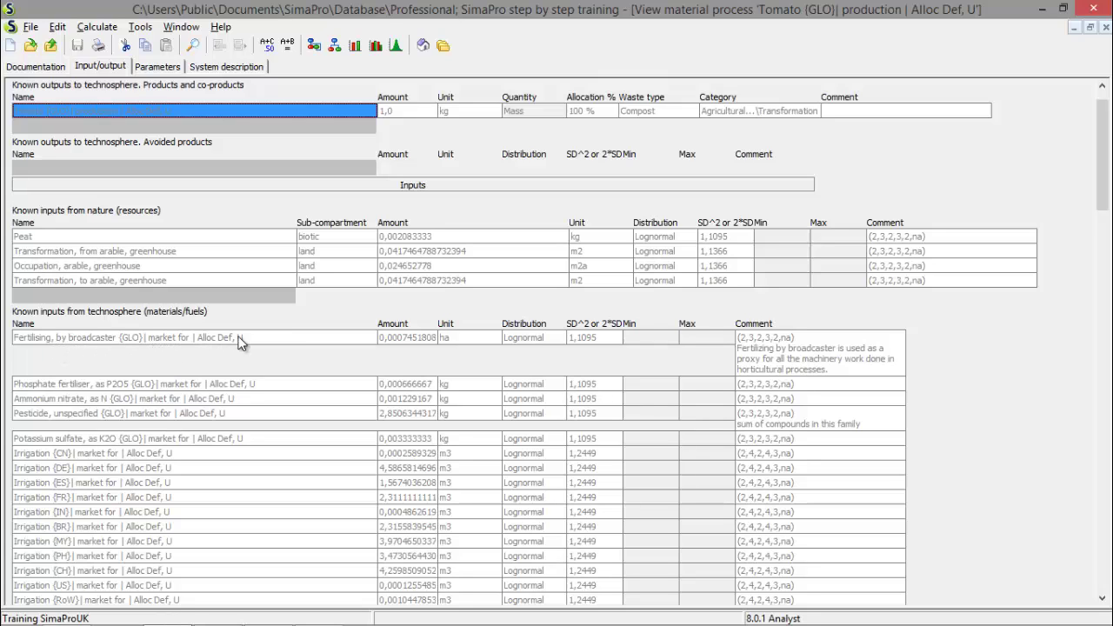
scroll(79, 405, down, 1)
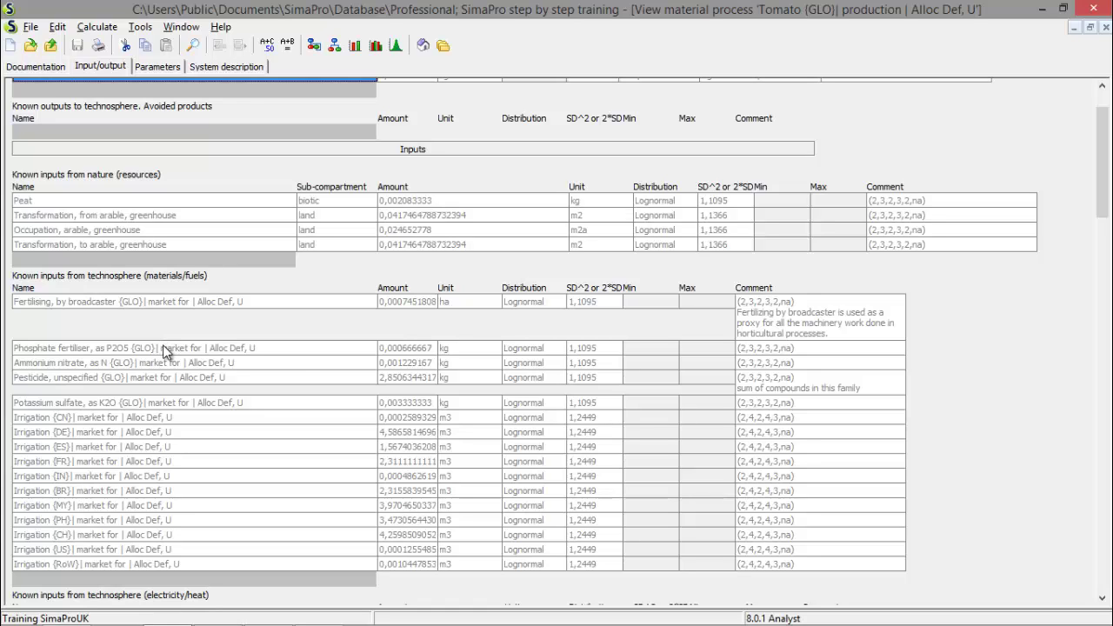
Go to and open the Phosphate fertiliser, as P2O5 {GLO} market process from tomato production's inputs.
click(293, 349)
right_click(293, 349)
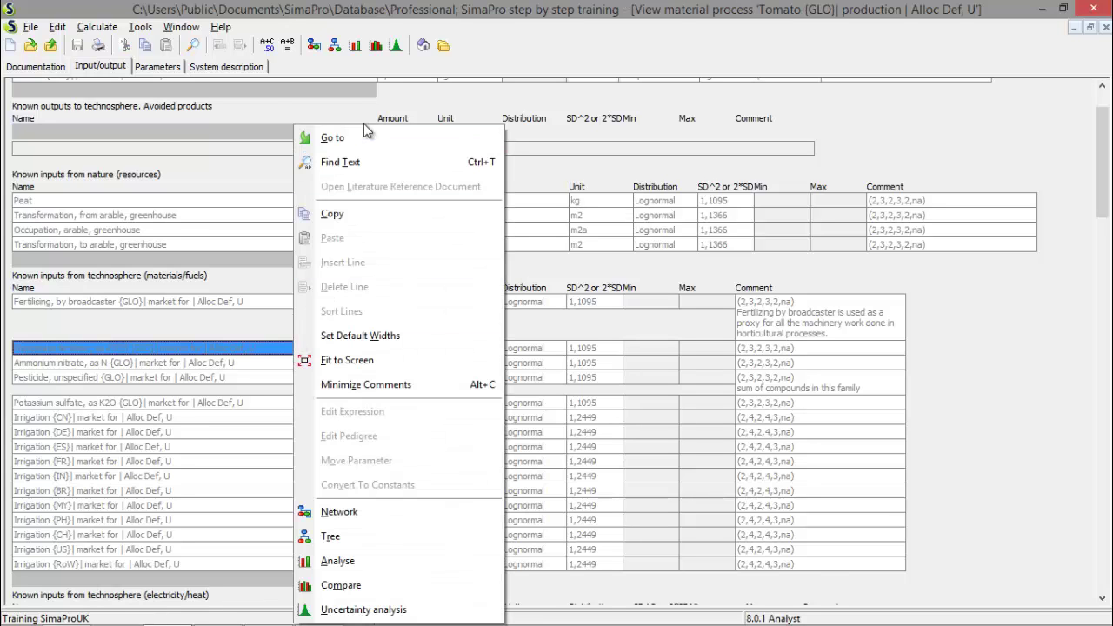
click(361, 137)
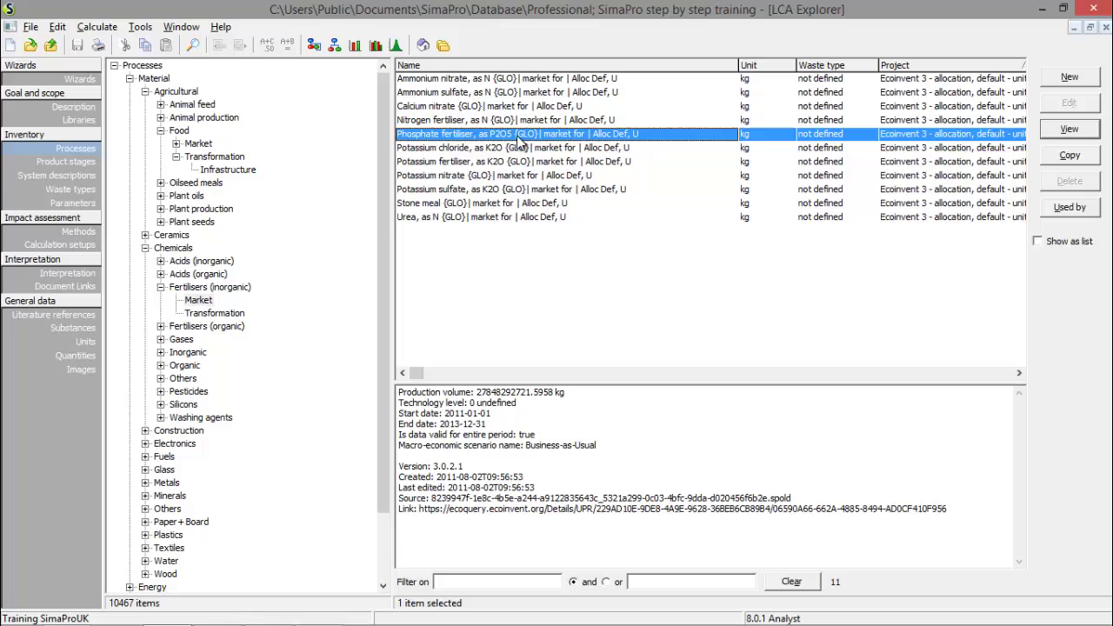
double_click(520, 137)
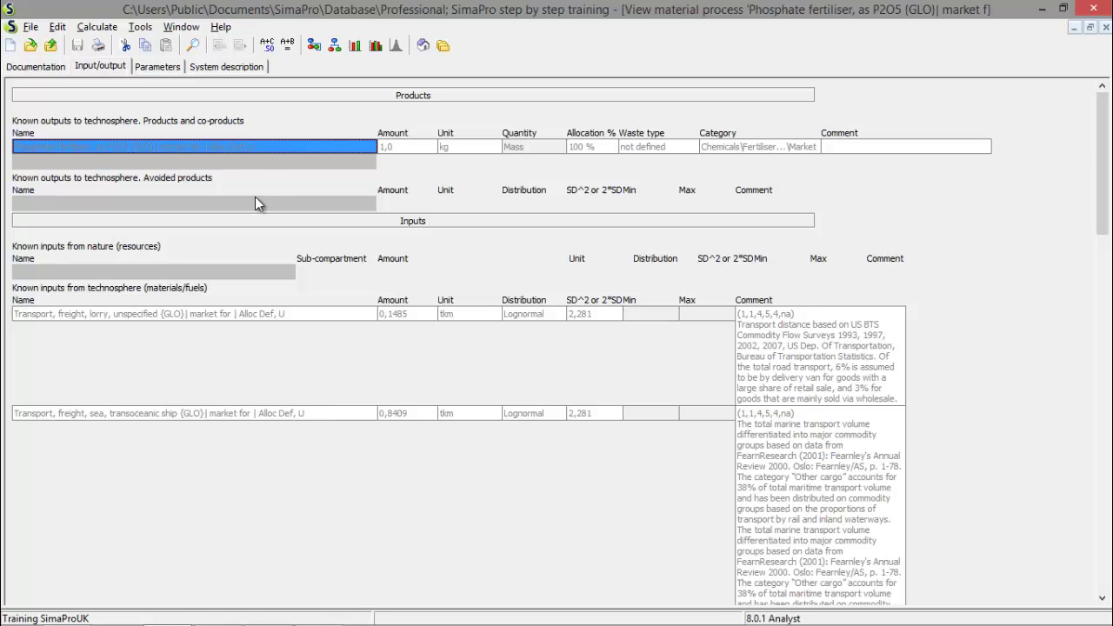
click(181, 26)
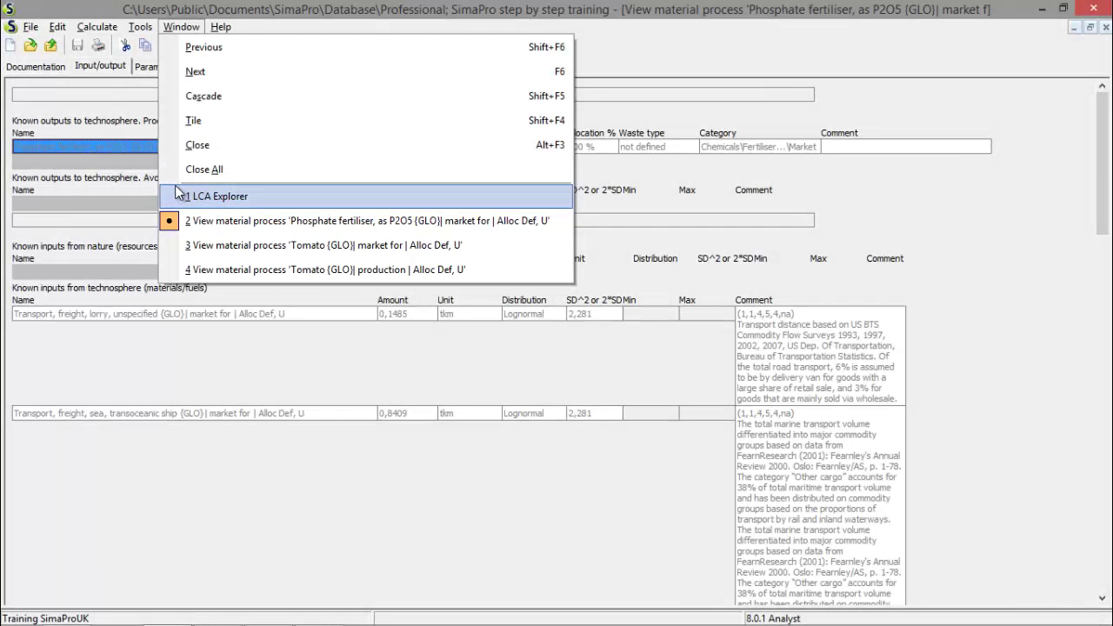
Switch to the Tomato production window, then bring the LCA Explorer to the front.
click(260, 270)
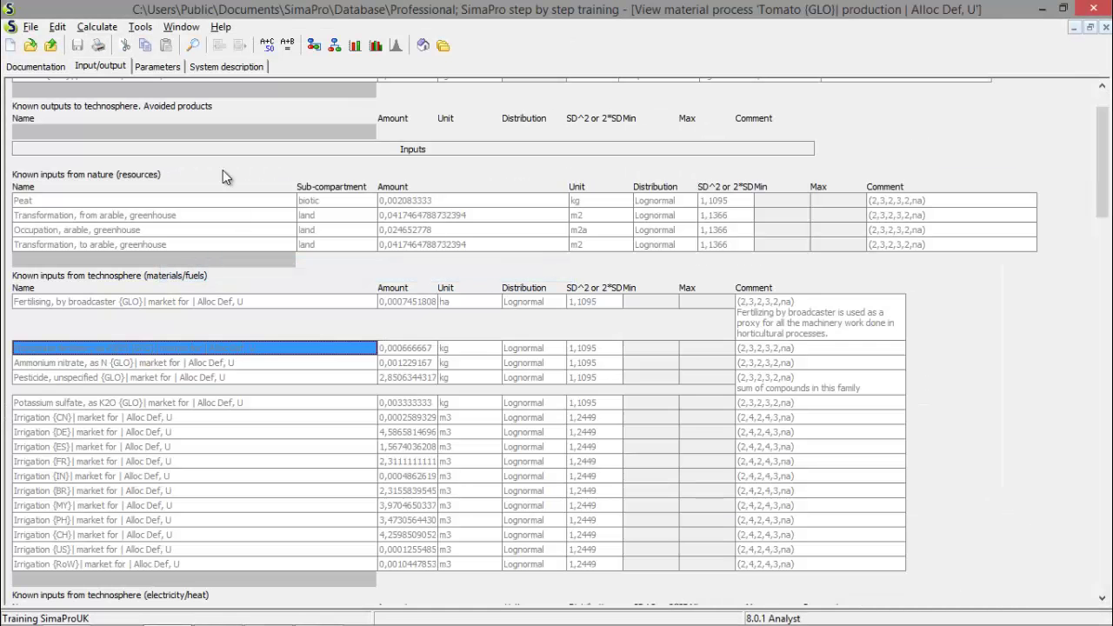
click(181, 27)
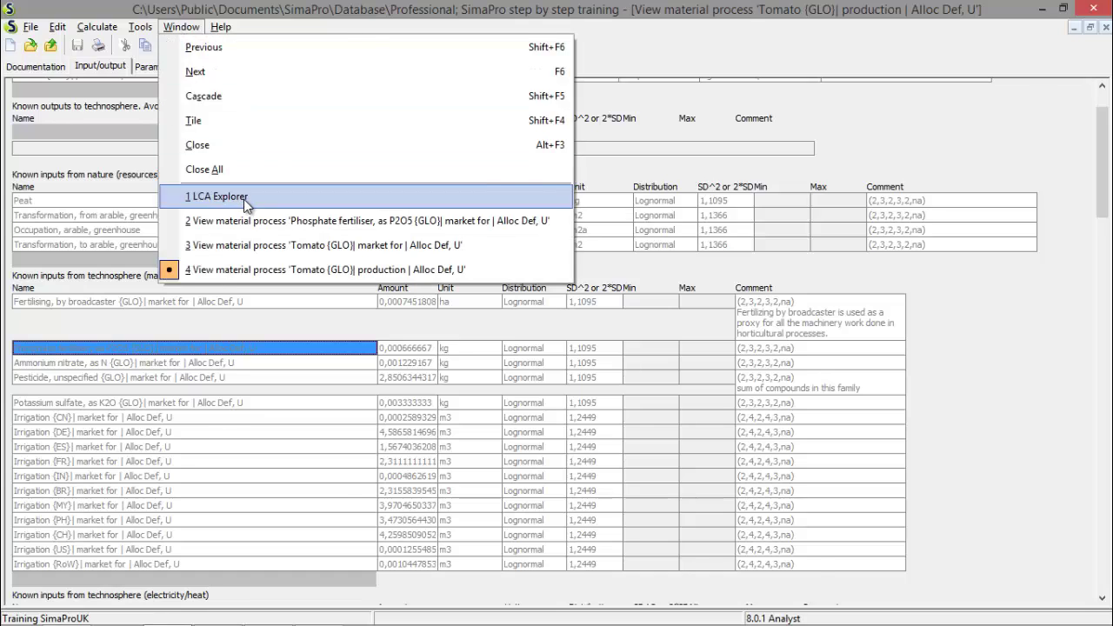
click(243, 198)
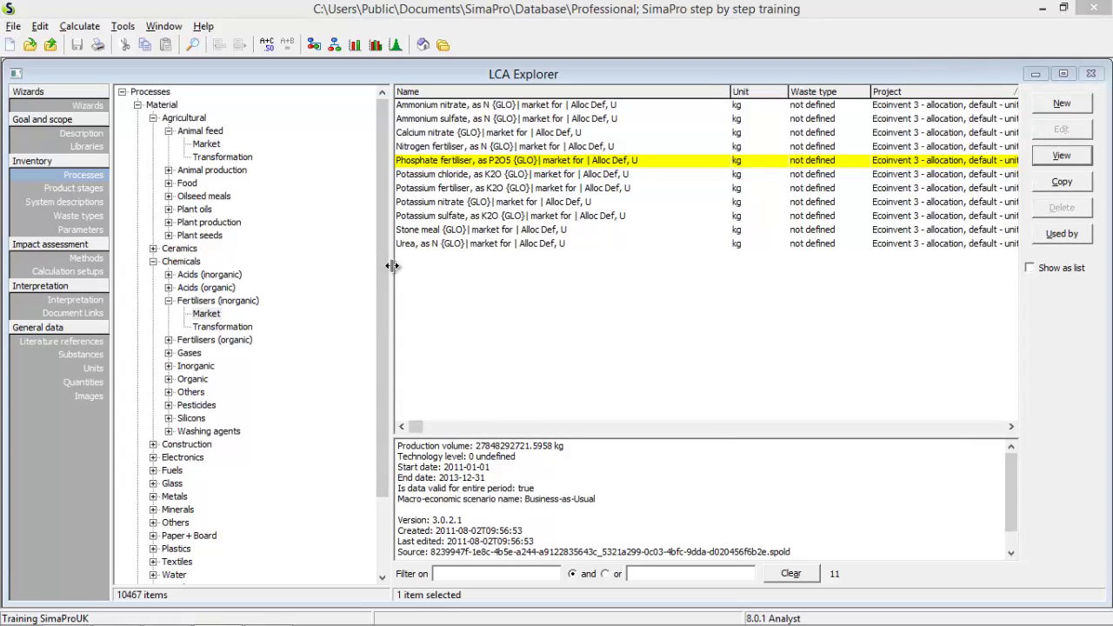
Enlarge the process list and details panes, narrow the Name column and widen Status.
drag(383, 269, 294, 279)
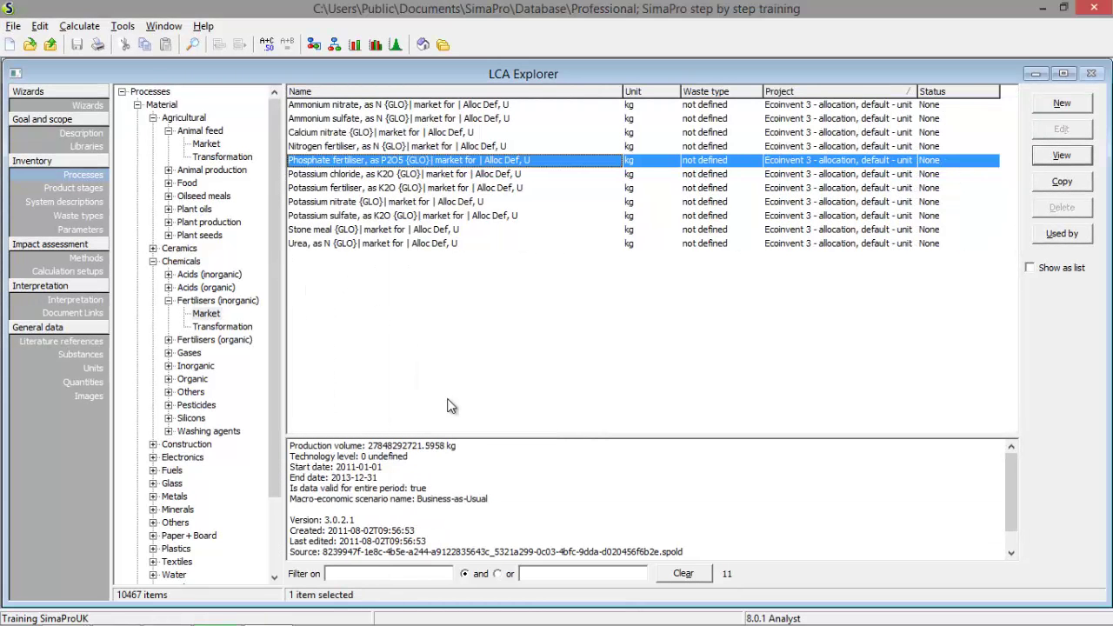
drag(454, 439, 449, 340)
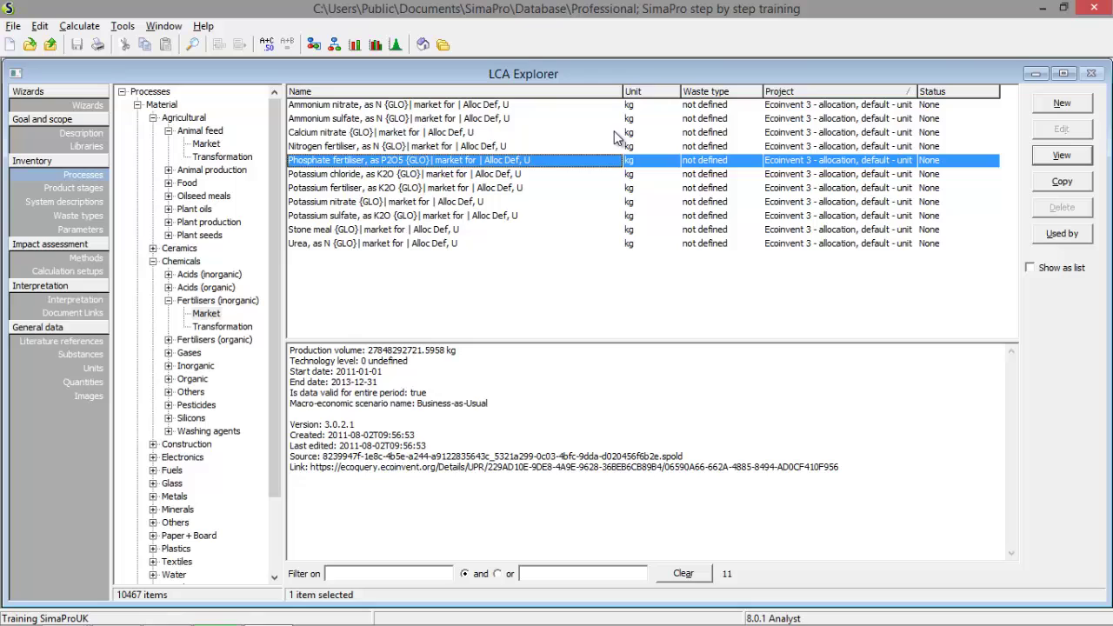
drag(623, 96, 570, 98)
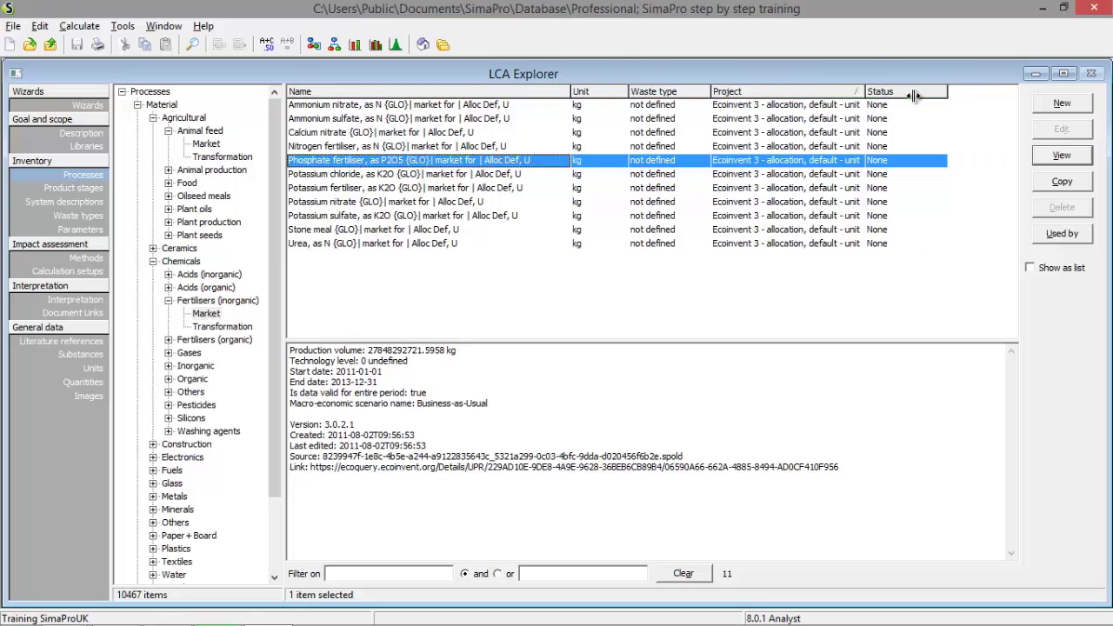
drag(865, 96, 918, 95)
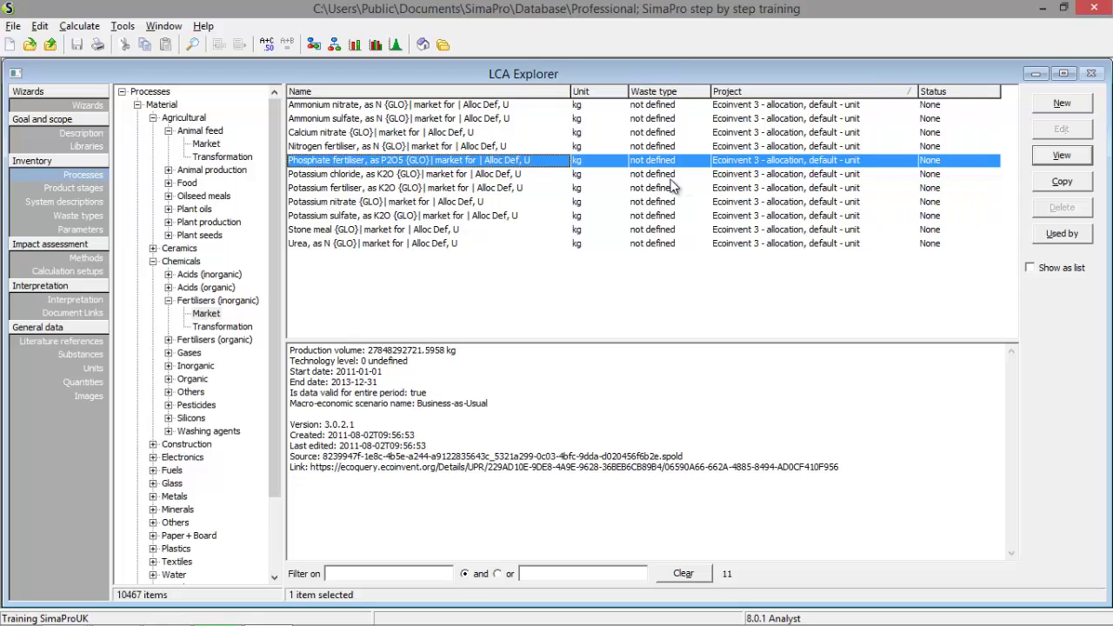
Reopen Phosphate fertiliser, as P2O5 to view its lorry 0,1485 tkm and sea 0,8409 tkm inputs.
double_click(634, 169)
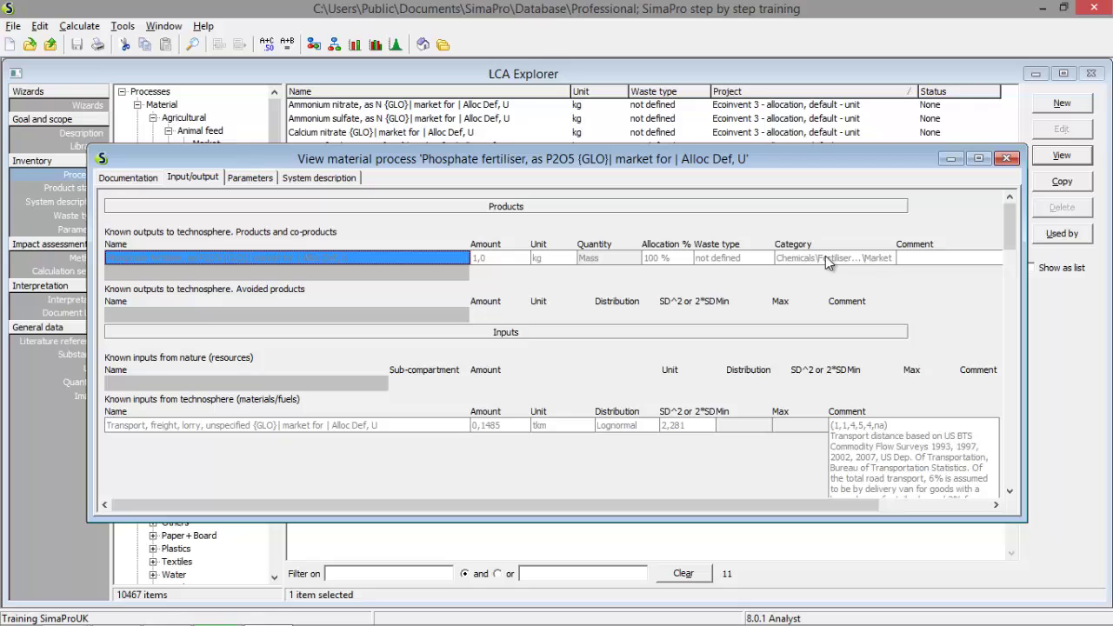
click(893, 258)
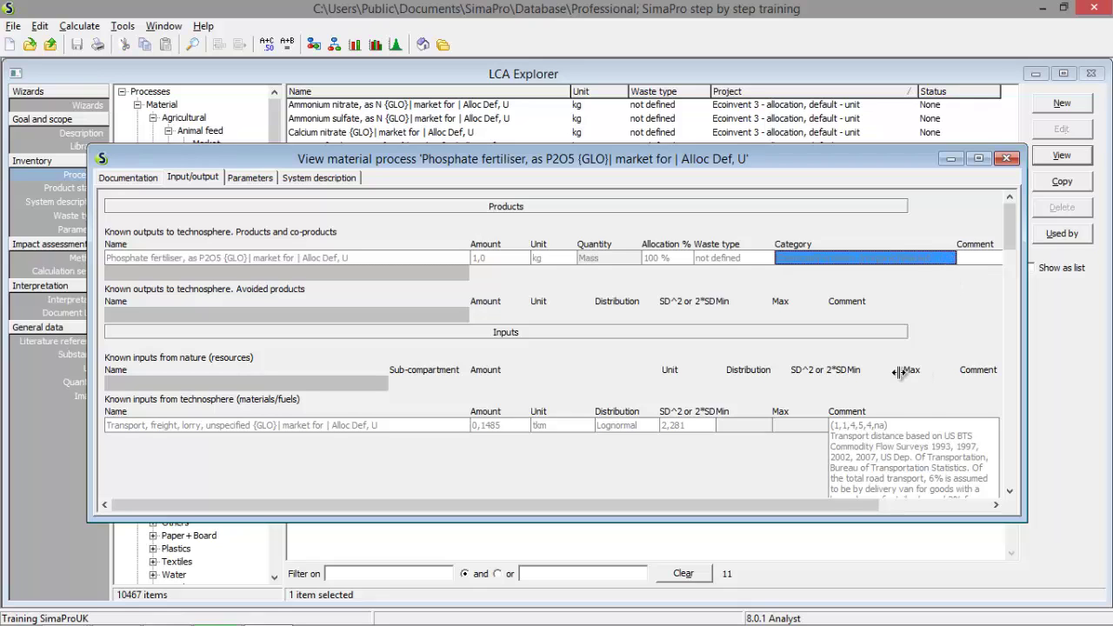
scroll(896, 369, down, 1)
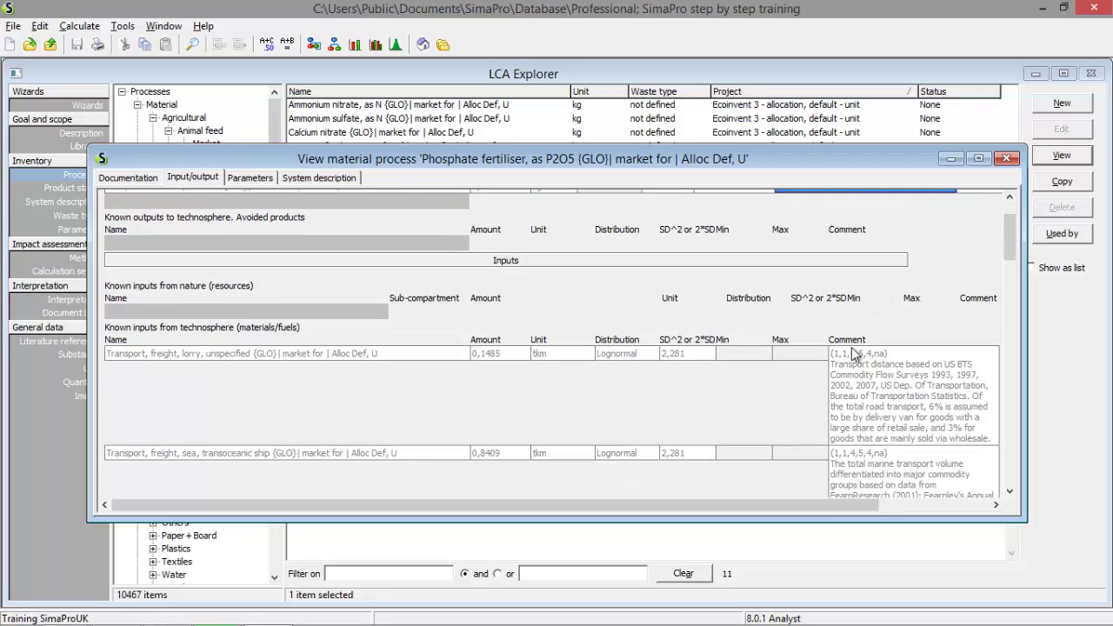
click(1007, 159)
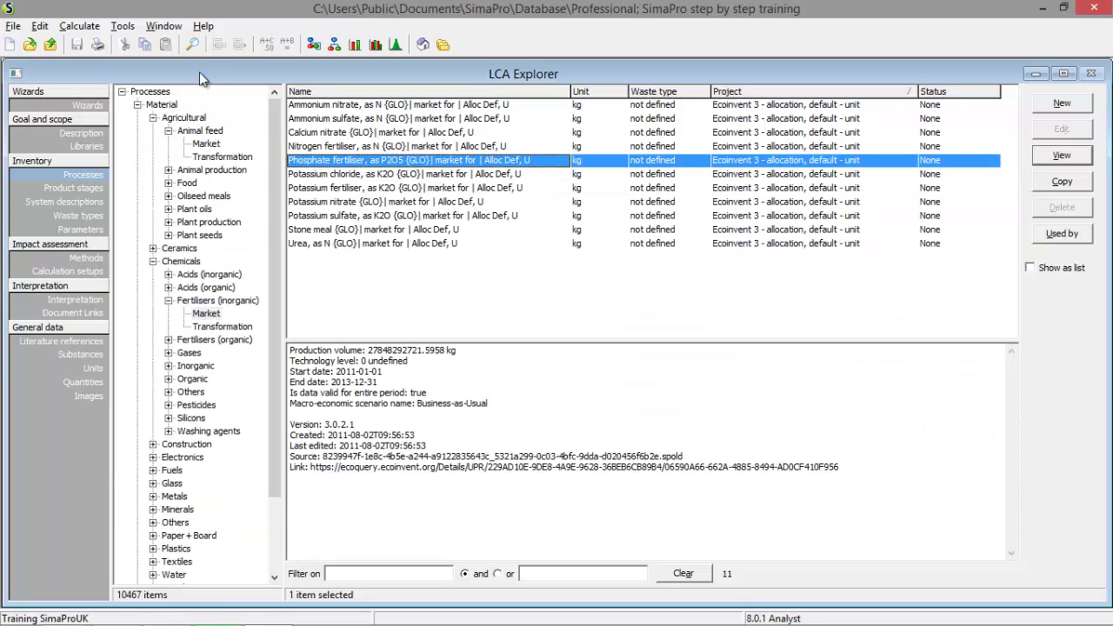
click(204, 26)
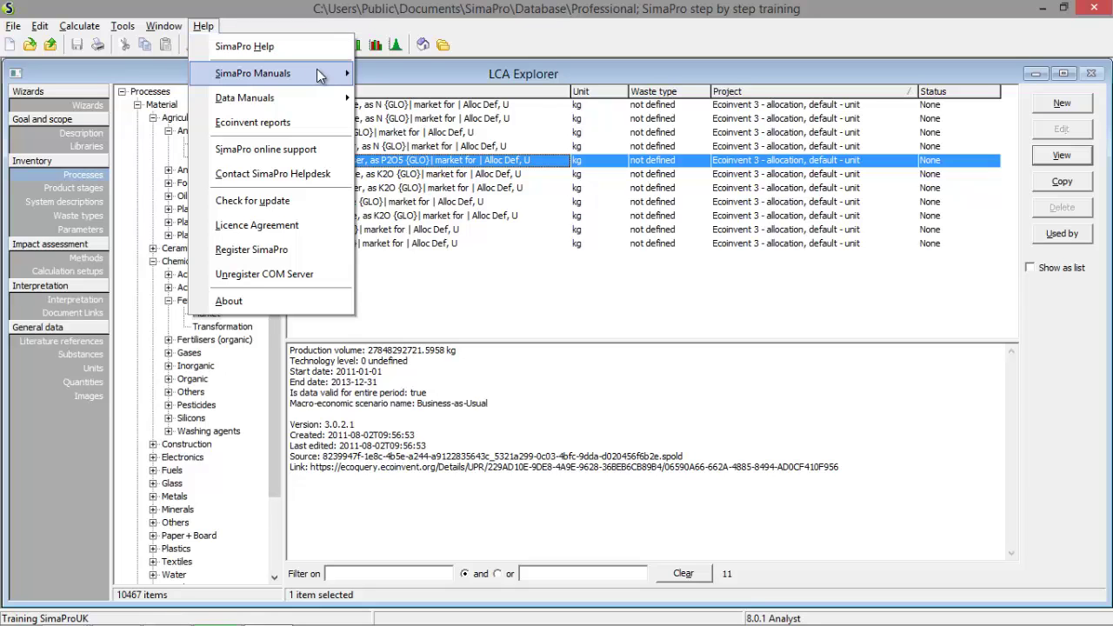
mouse_move(317, 77)
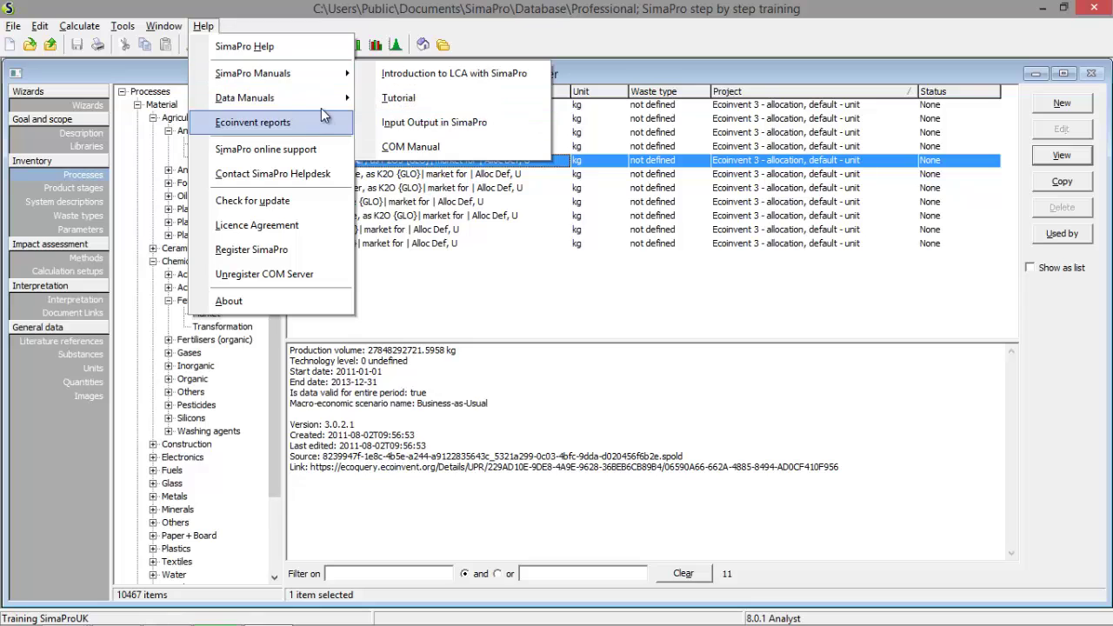
mouse_move(326, 101)
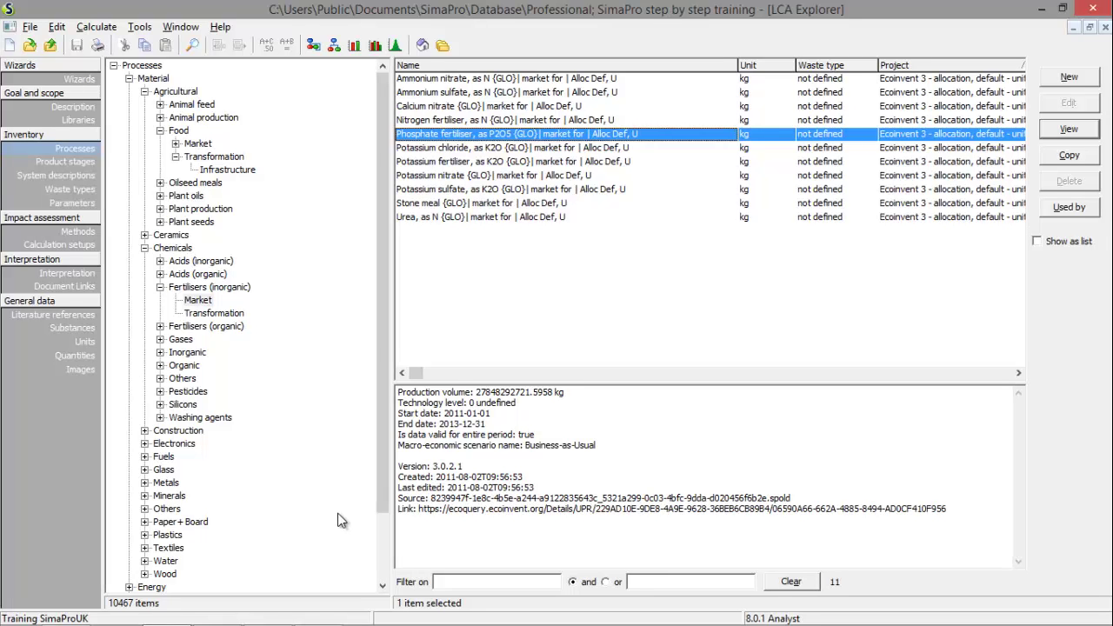
Insert input parameter Wplastic with value 0,5 and comment 'X amount of plastic'.
click(78, 205)
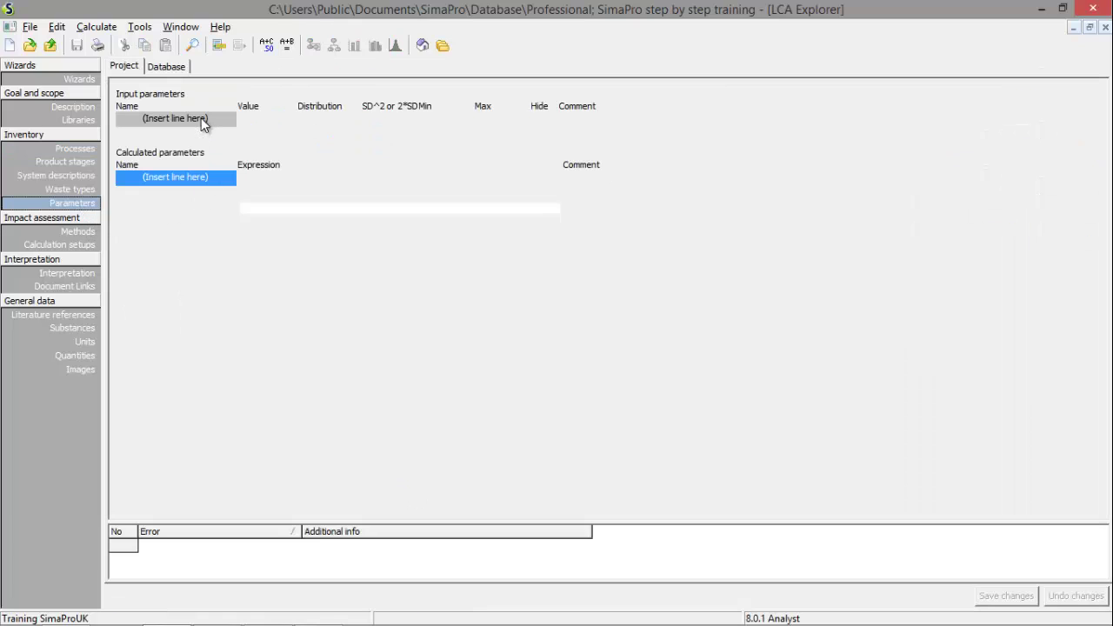
double_click(202, 120)
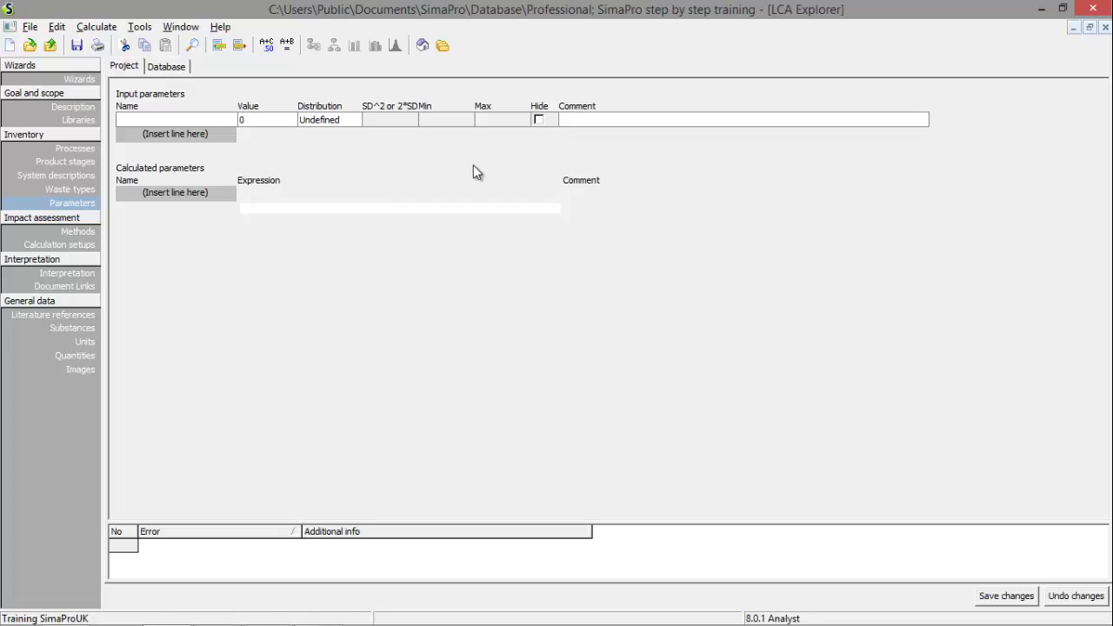
text(Wplastic)
click(290, 117)
text(0,5)
key(Tab)
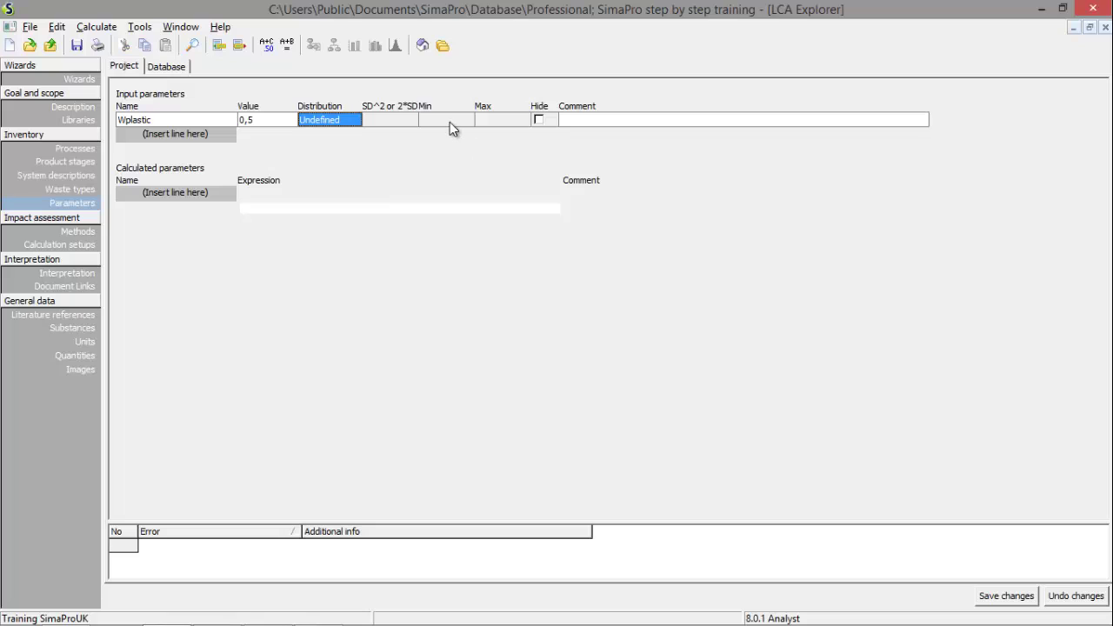
click(629, 121)
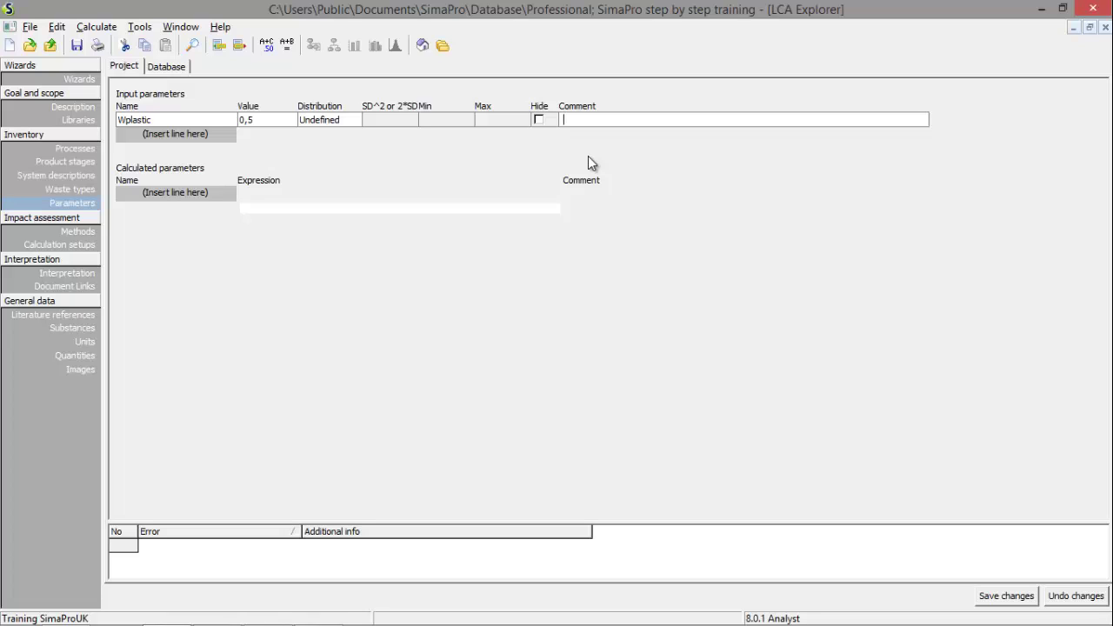
text(X amount of plastic ic)
Insert input parameter Trplastic = 1000 commented 'plastic transportation' and save the parameters.
click(206, 138)
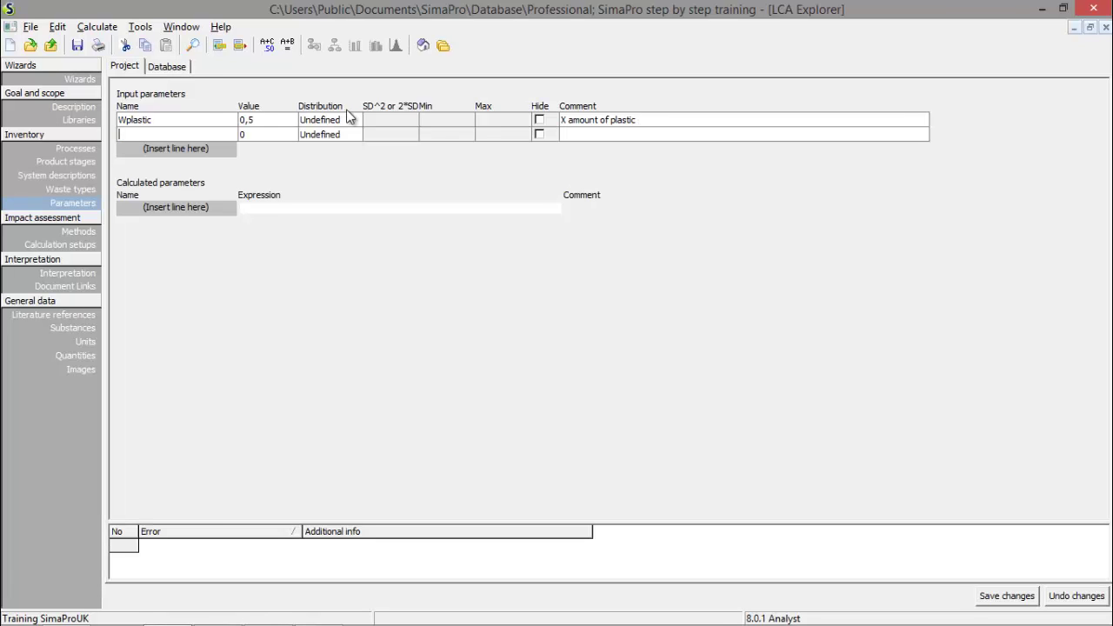
text(Trplastic)
key(Tab)
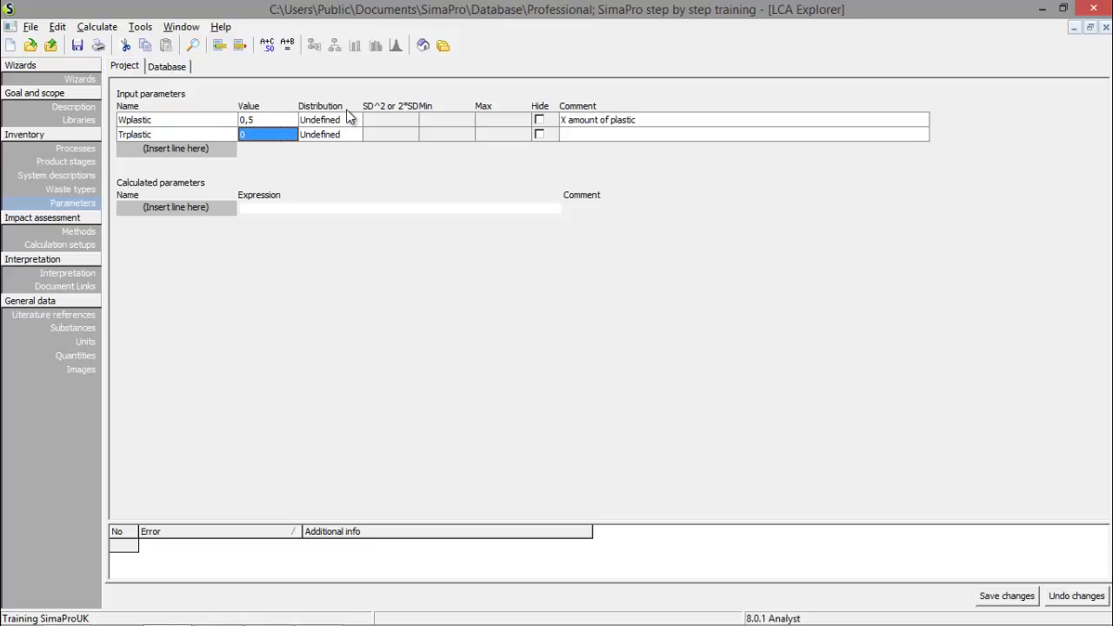
text(1000)
key(Return)
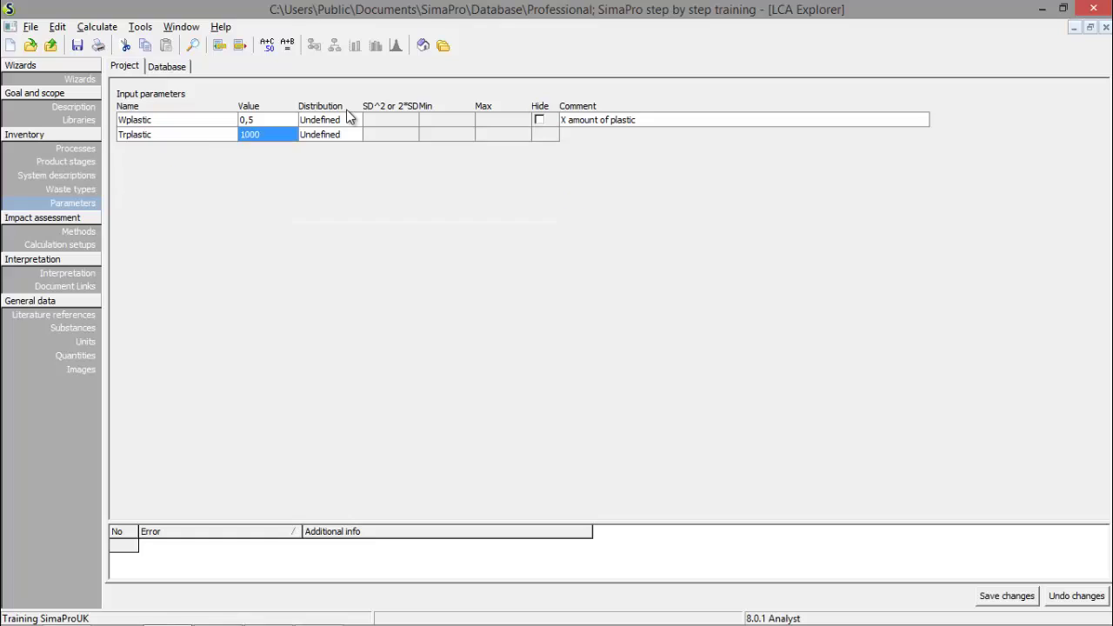
text(p)
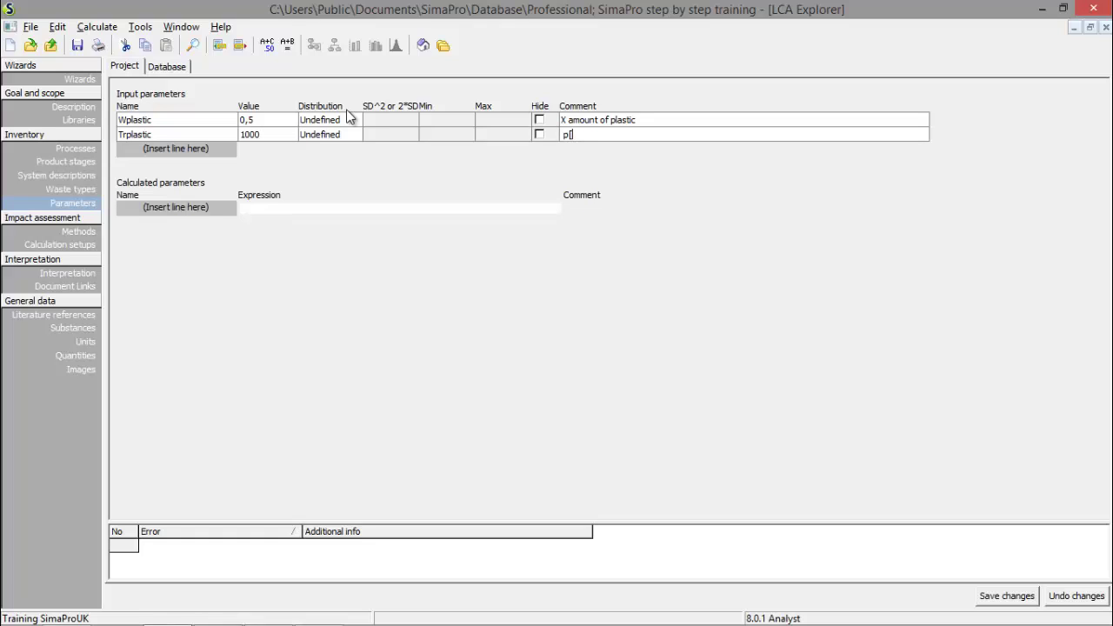
text(lastic transportation)
click(165, 122)
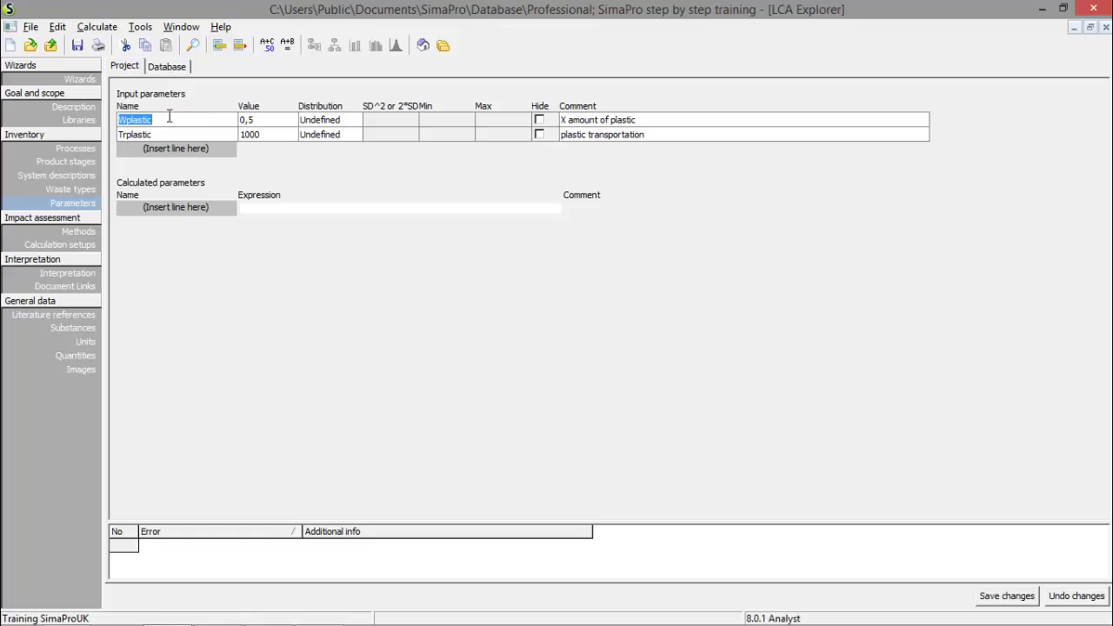
click(77, 47)
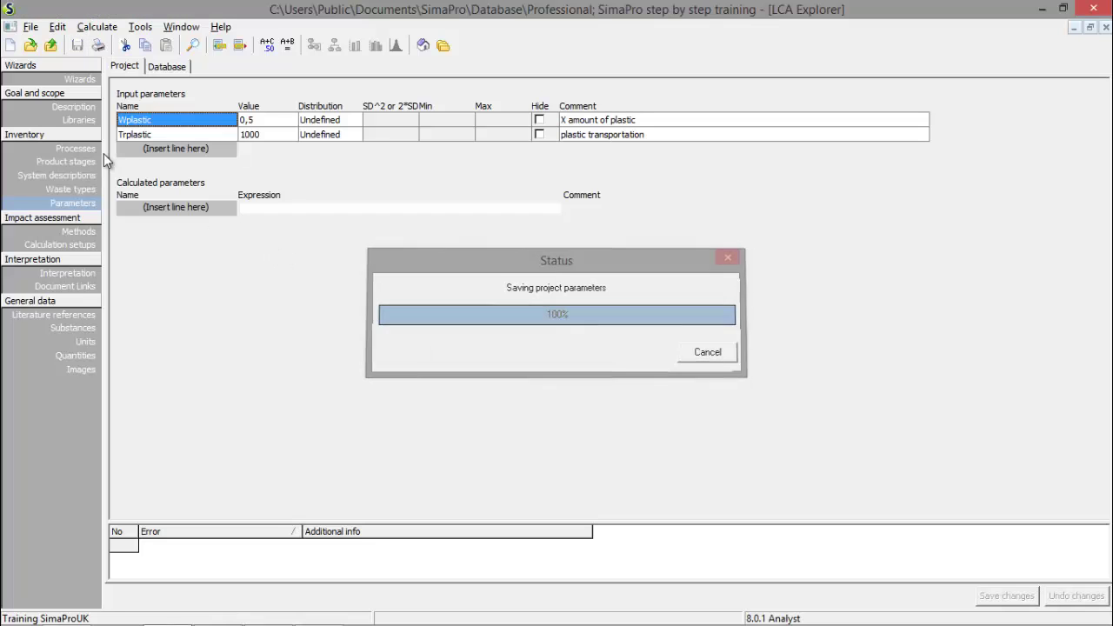
Create a new material process with Actinium as an input from nature, amount Wplastic.
click(77, 150)
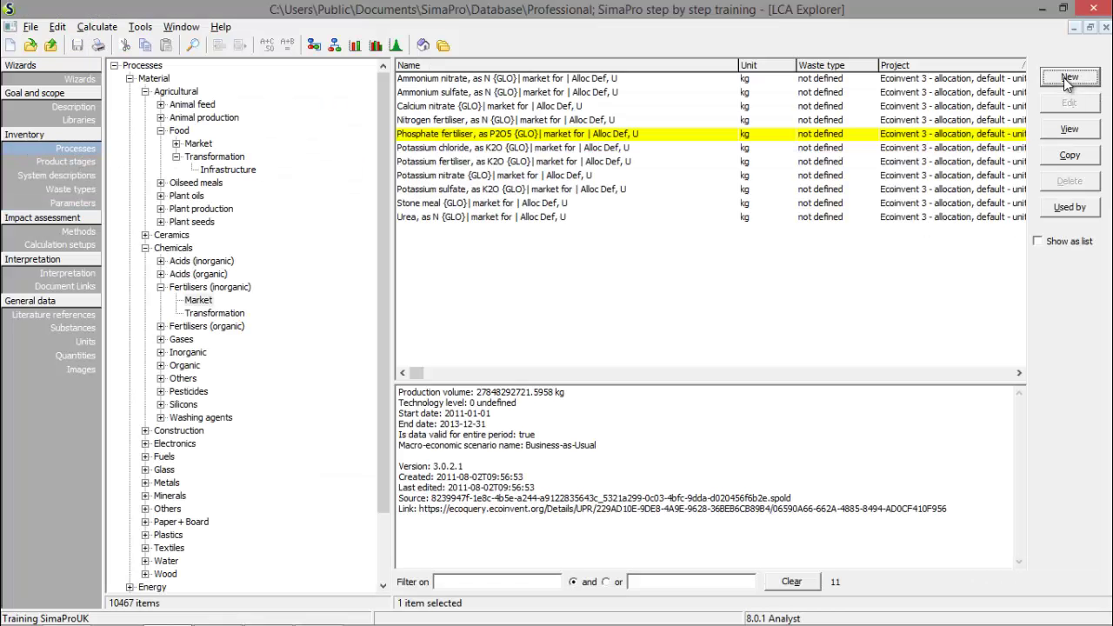
click(1070, 79)
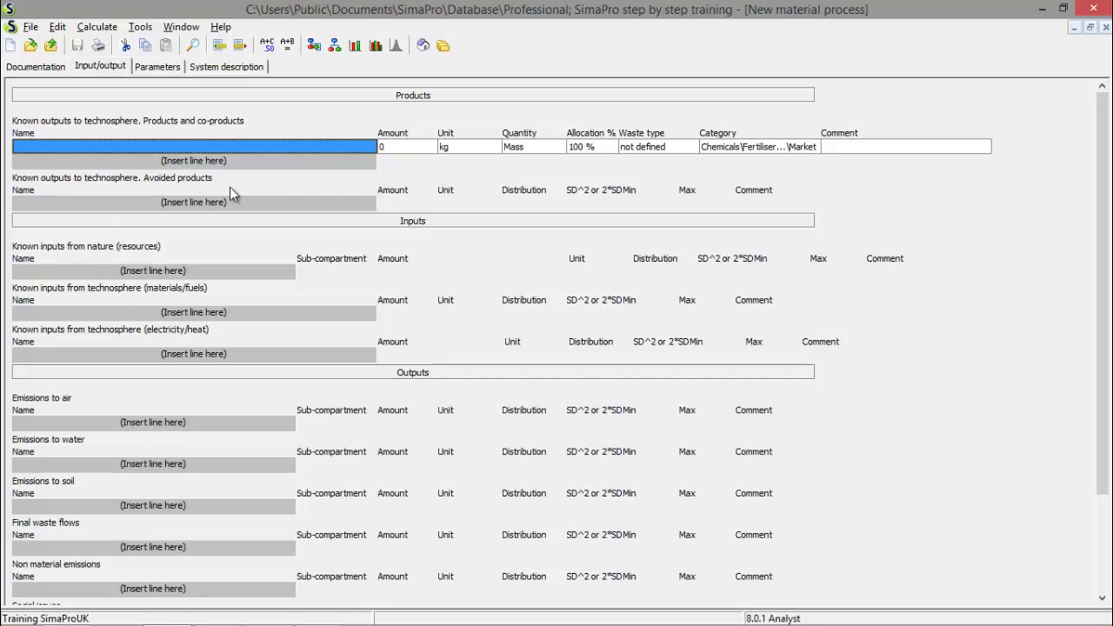
double_click(118, 275)
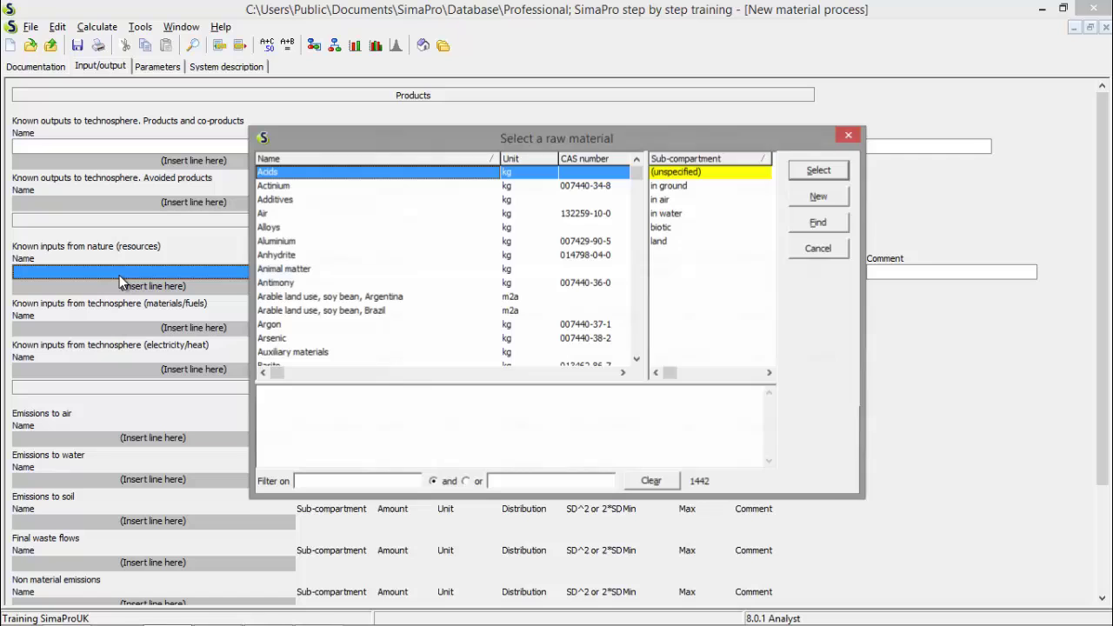
double_click(296, 186)
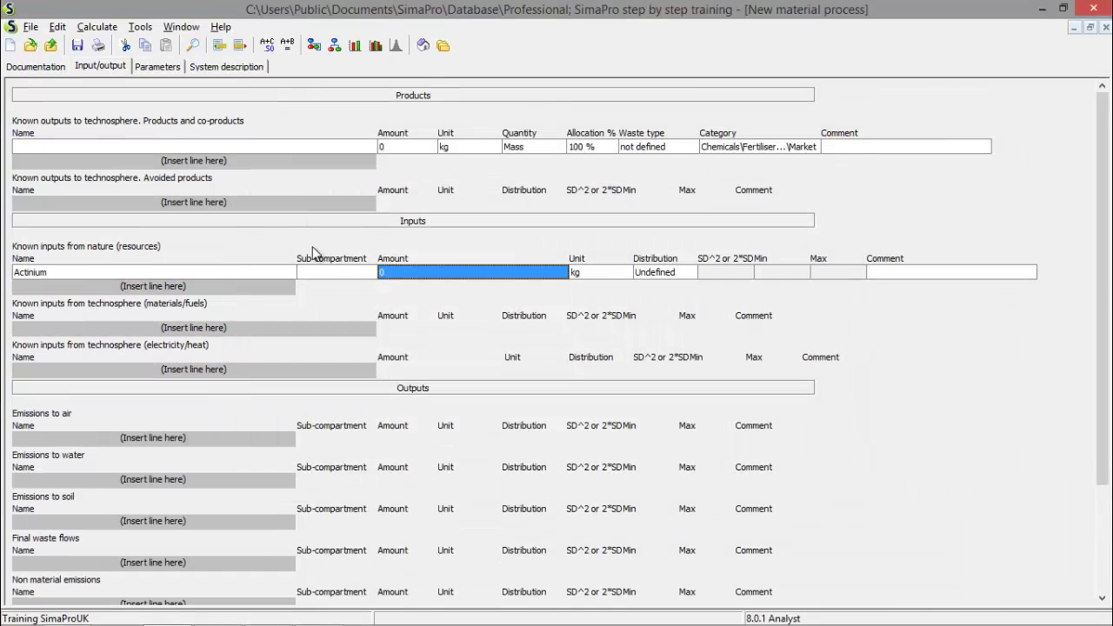
click(504, 272)
text(Wpl)
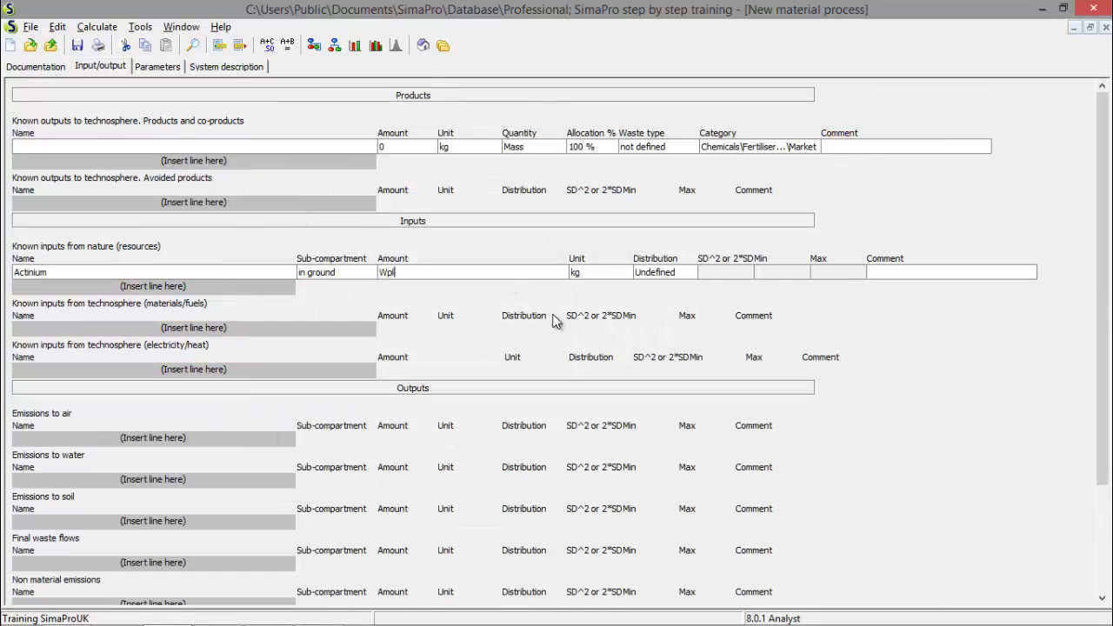
text(astic)
key(Tab)
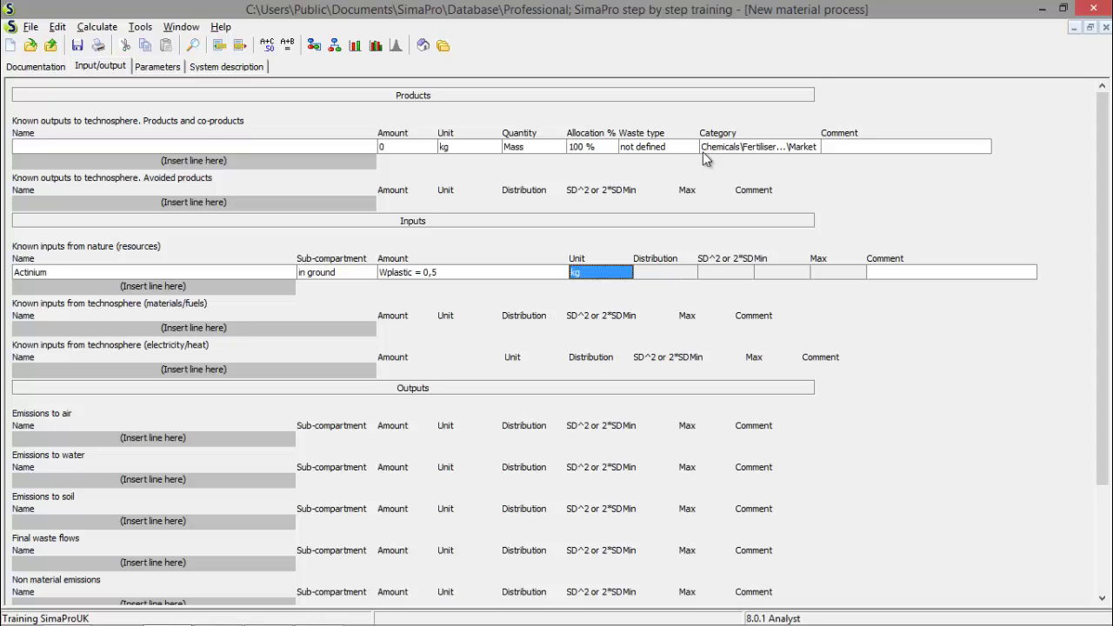
Close the new process without saving it.
click(1105, 27)
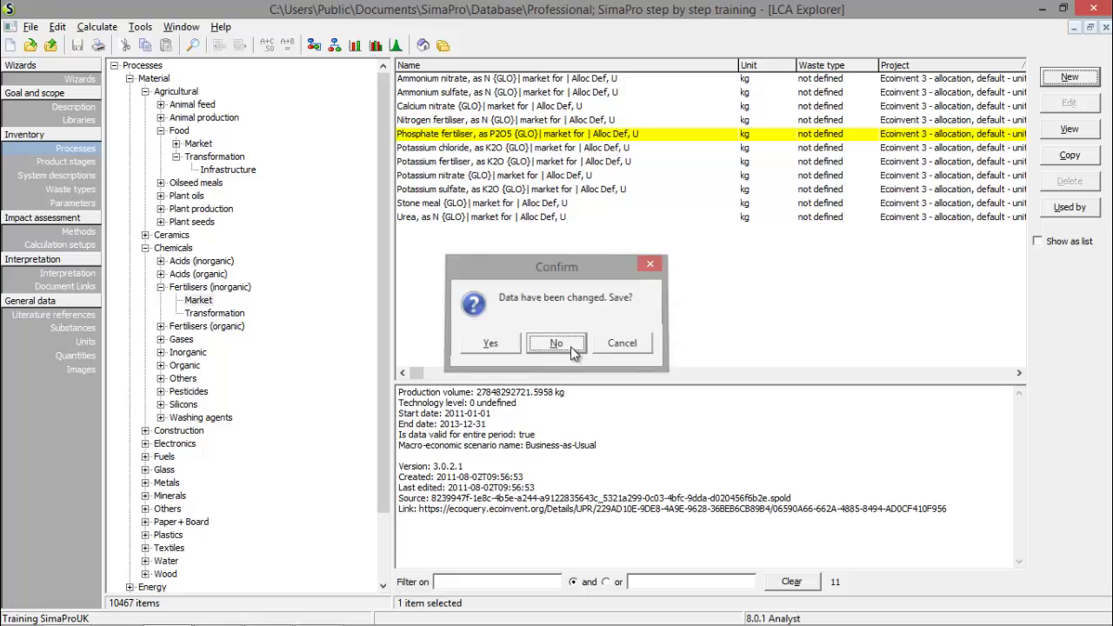
click(566, 343)
click(77, 203)
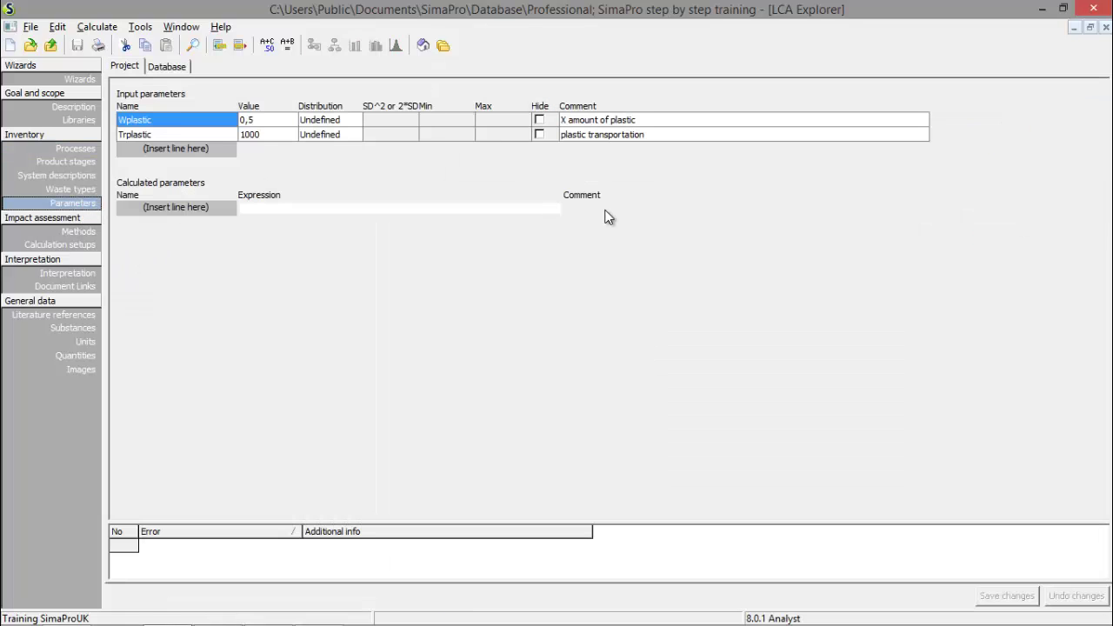
Define calculated parameter plasticTR = Wplastic*Trplastic/1000 with comment 'plastic transport in tonkm'.
key(Tab)
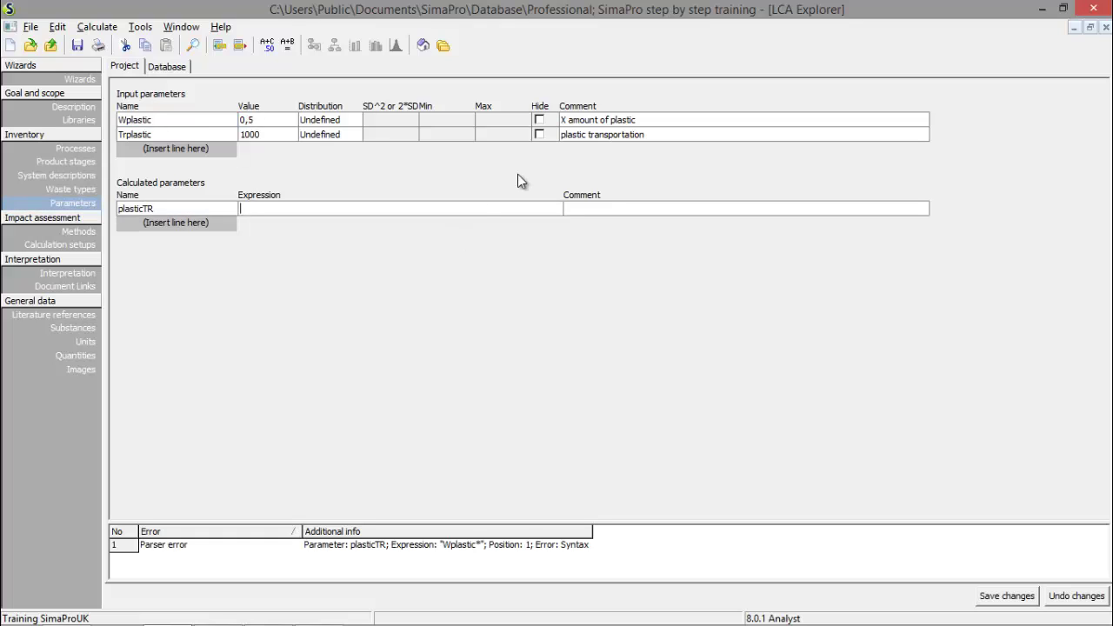
click(602, 207)
text(plastic transport in tonkm)
click(353, 209)
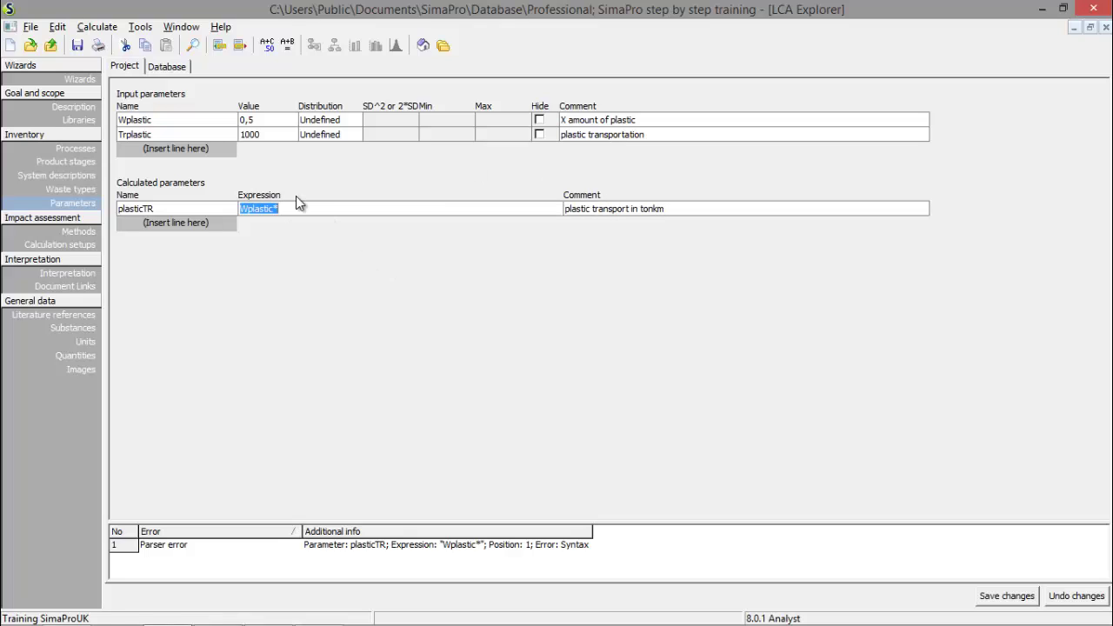
click(306, 208)
text(Trplastic/1000)
key(Tab)
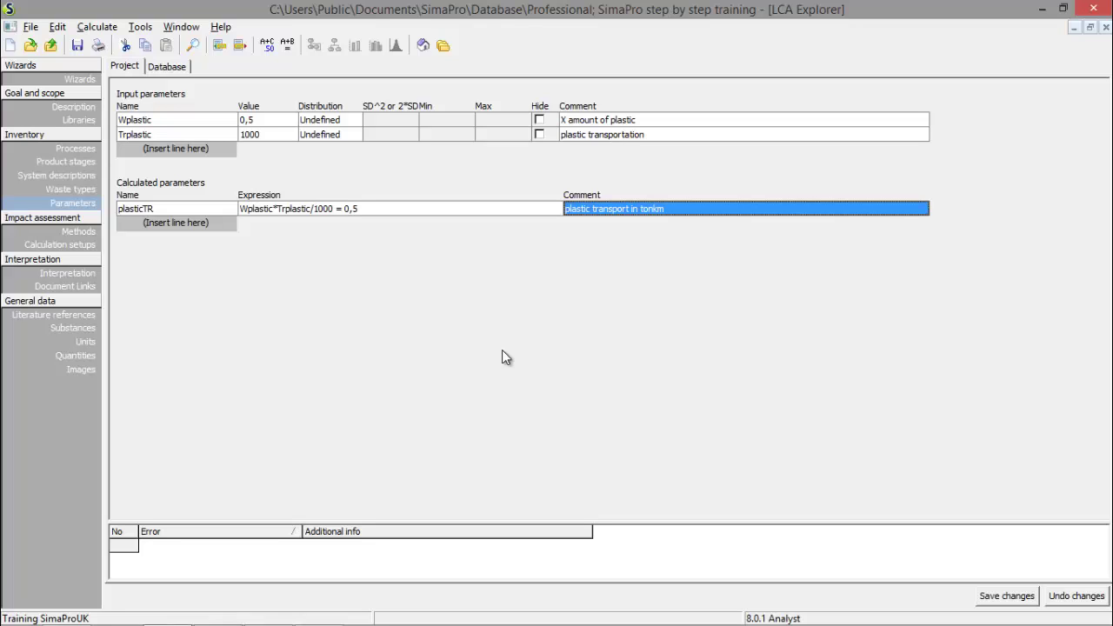
click(287, 134)
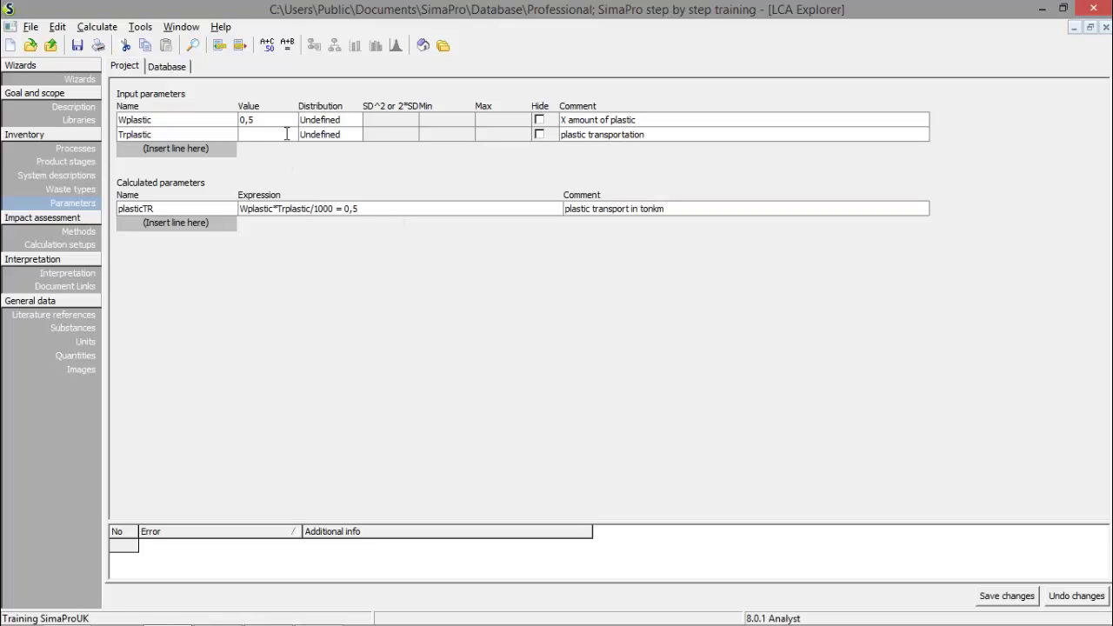
Enter 500 for Trplastic, then re-paste and confirm the plasticTR expression so it recalculates to 0,25.
text(500)
click(178, 206)
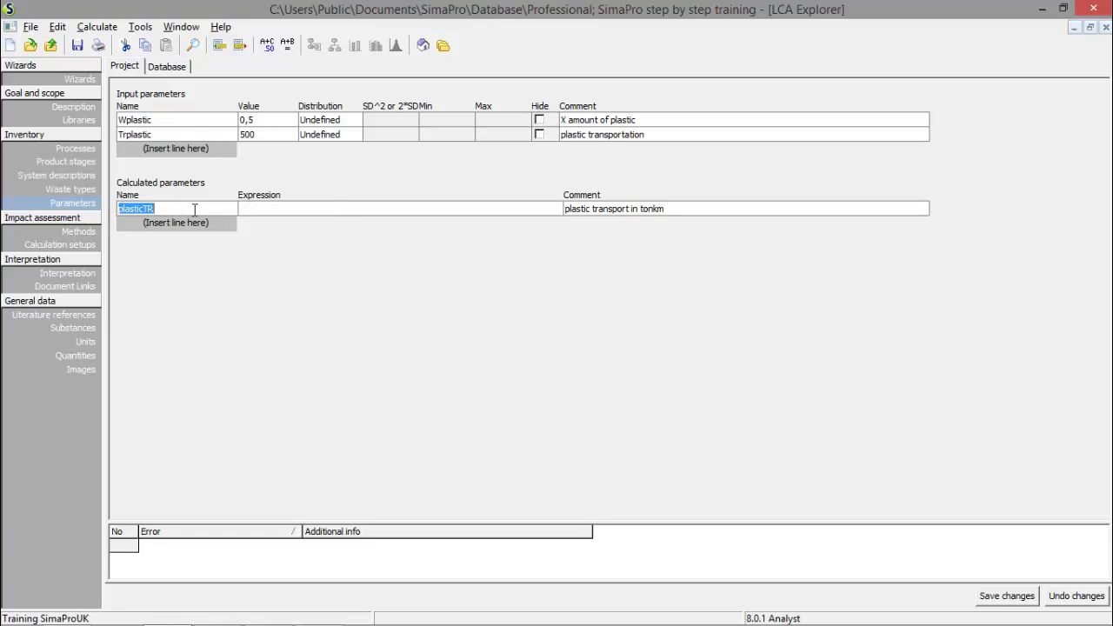
click(257, 209)
text(Wplastic*Trplastic/1000)
key(Return)
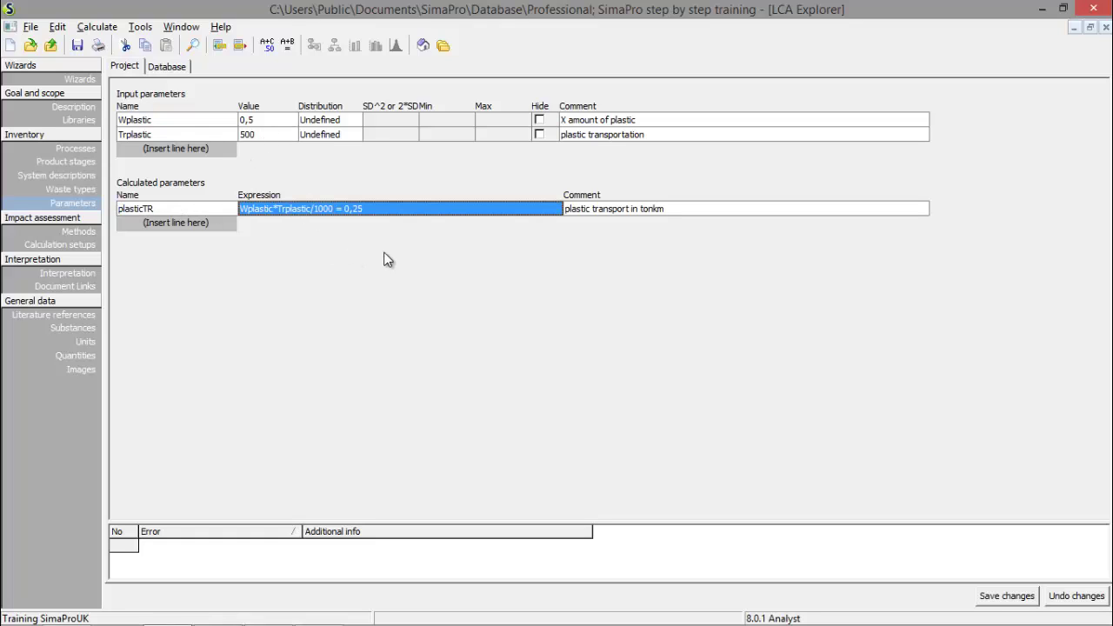